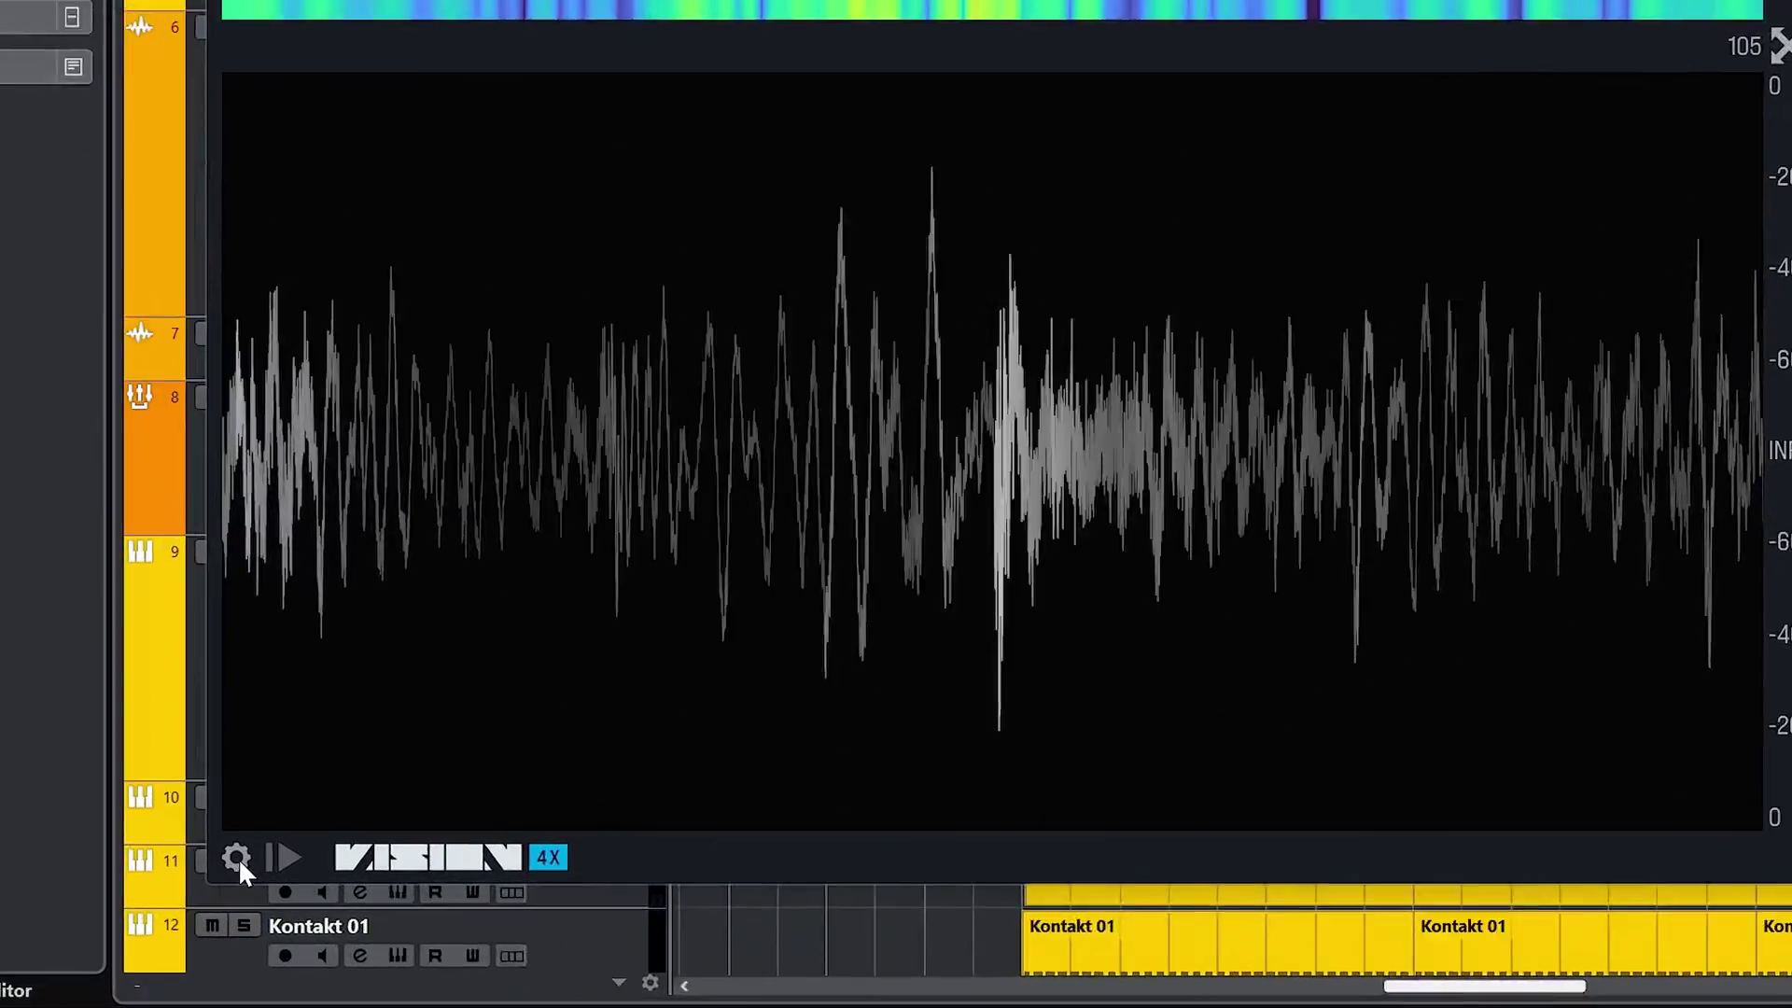
- Open the VISION 4X analyzer settings panel on the Master insert
{"action": "left_click", "coordinate": [184, 937]}
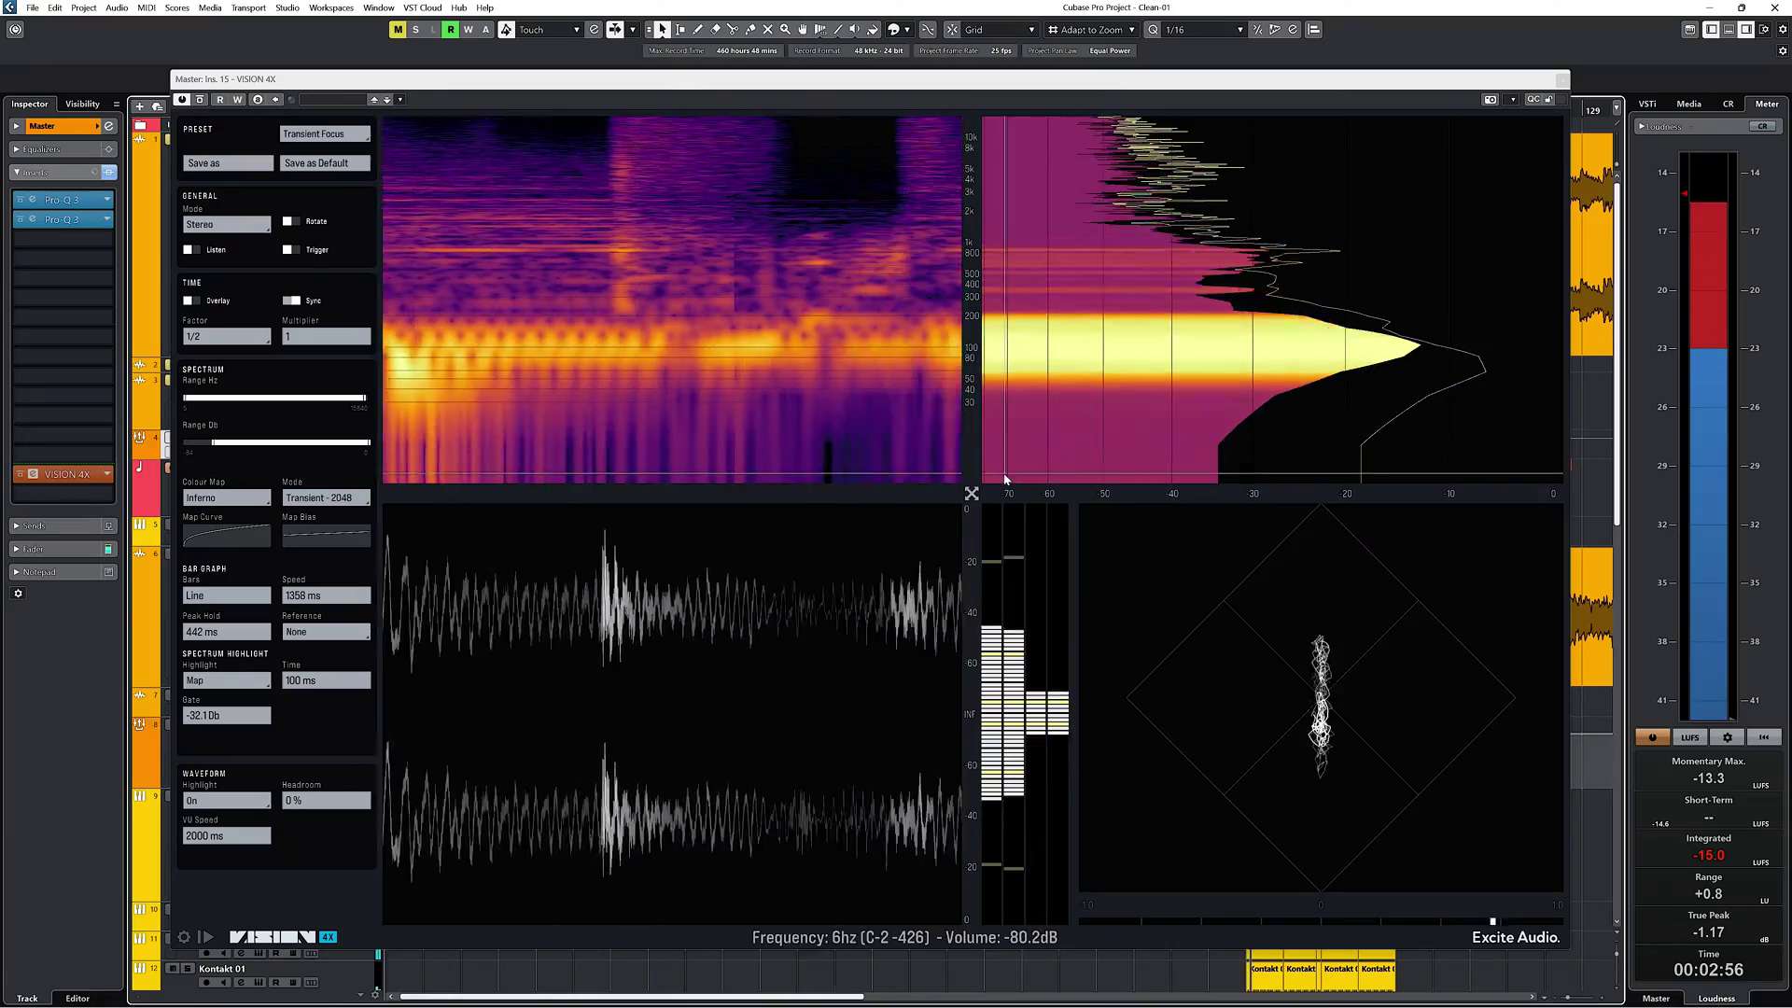
- Enlarge the spectrum panel and audition the Ambient and Jazz reference curves
{"action": "left_click_drag", "start_coordinate": [972, 494], "coordinate": [444, 913]}
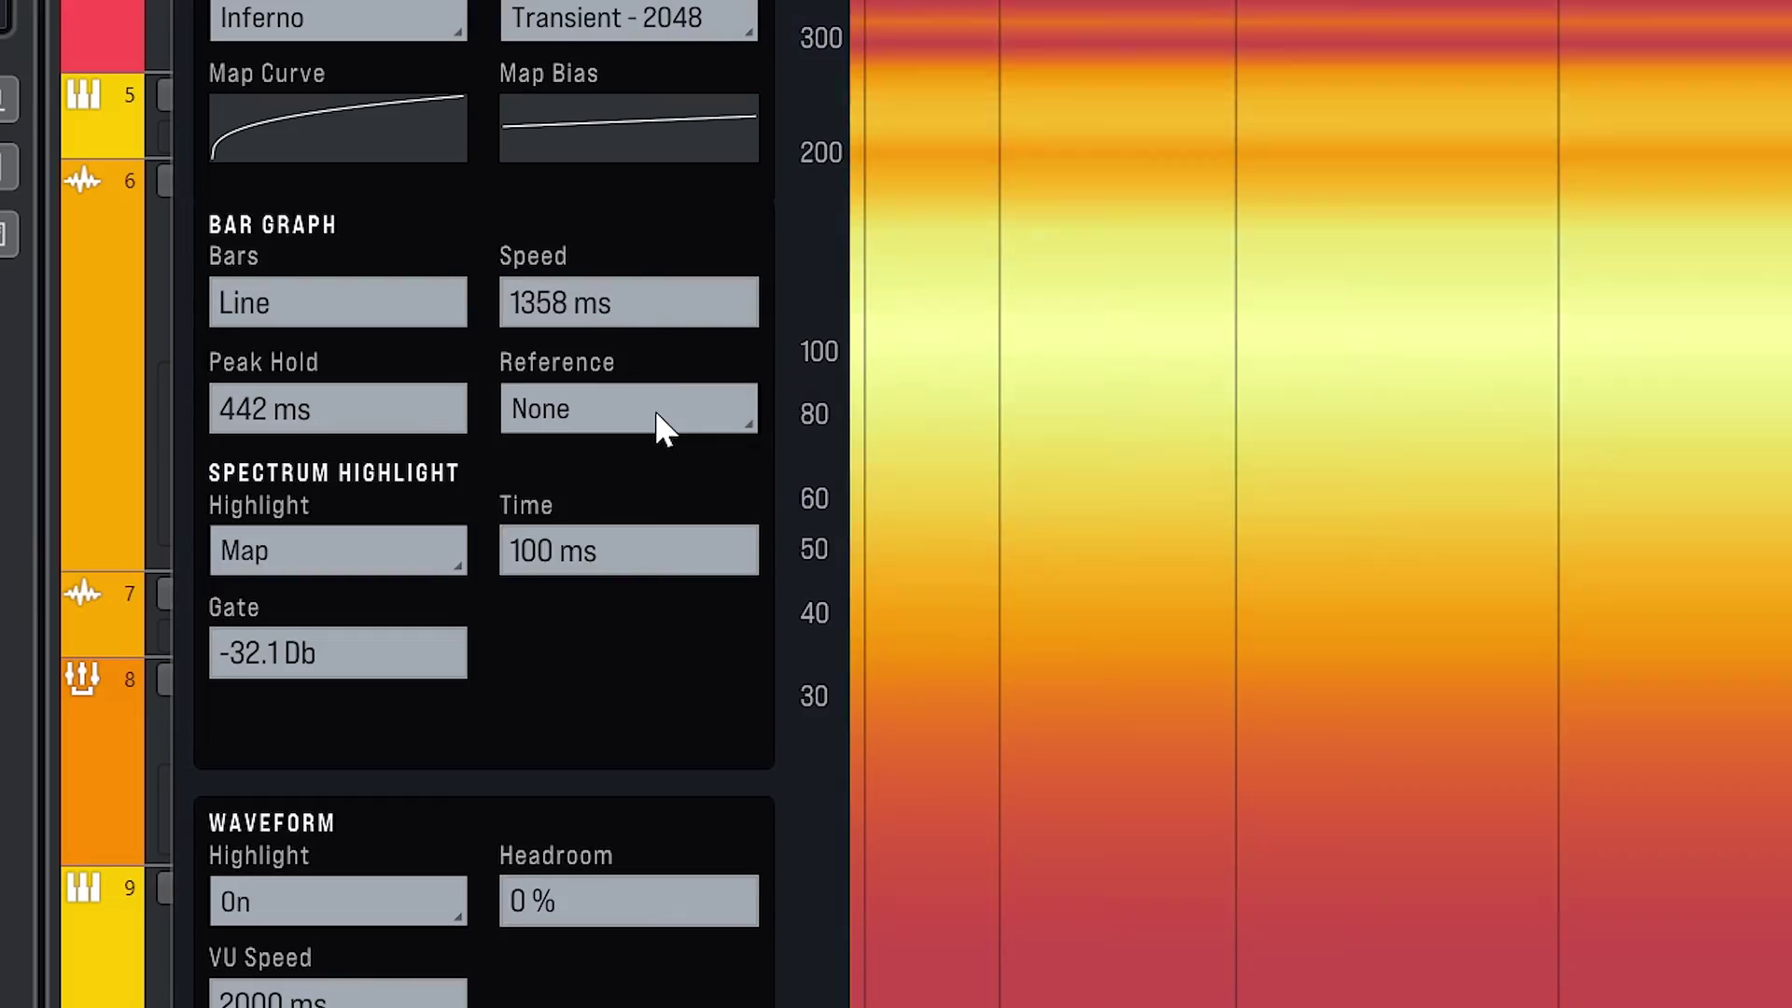
{"action": "left_click", "coordinate": [658, 414]}
{"action": "left_click", "coordinate": [588, 547]}
{"action": "left_click", "coordinate": [588, 420]}
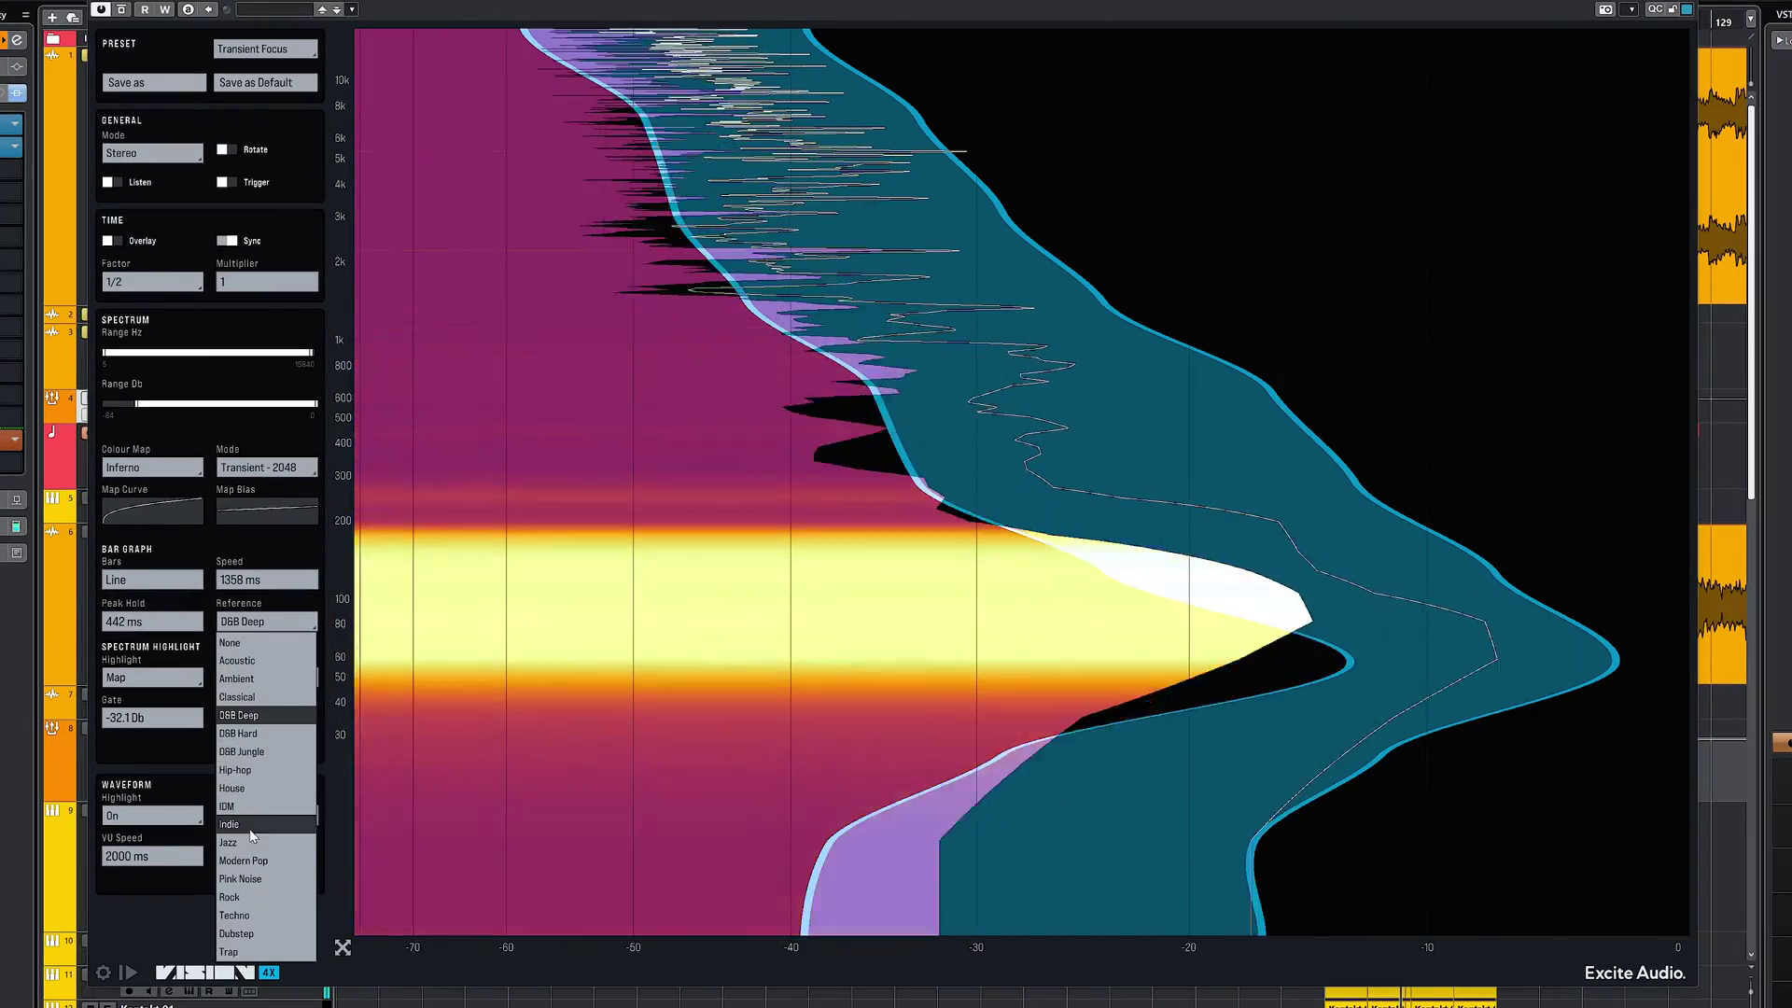
{"action": "left_click", "coordinate": [249, 835]}
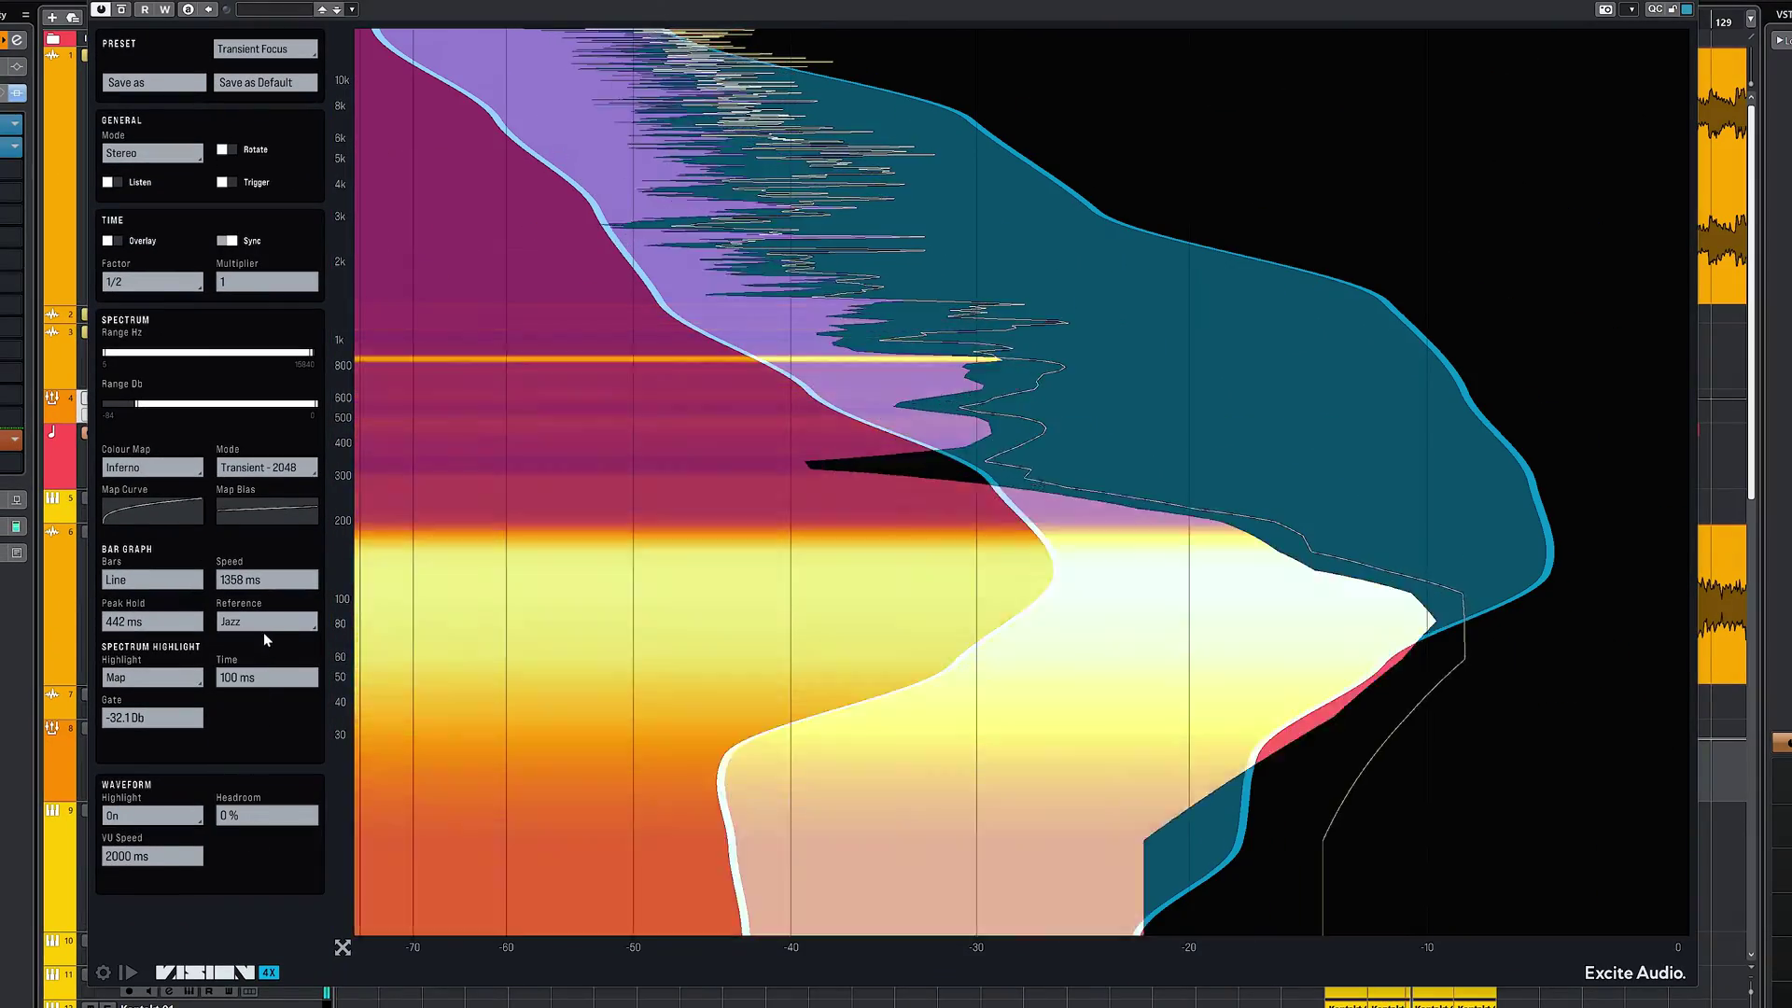
{"action": "left_click", "coordinate": [264, 624]}
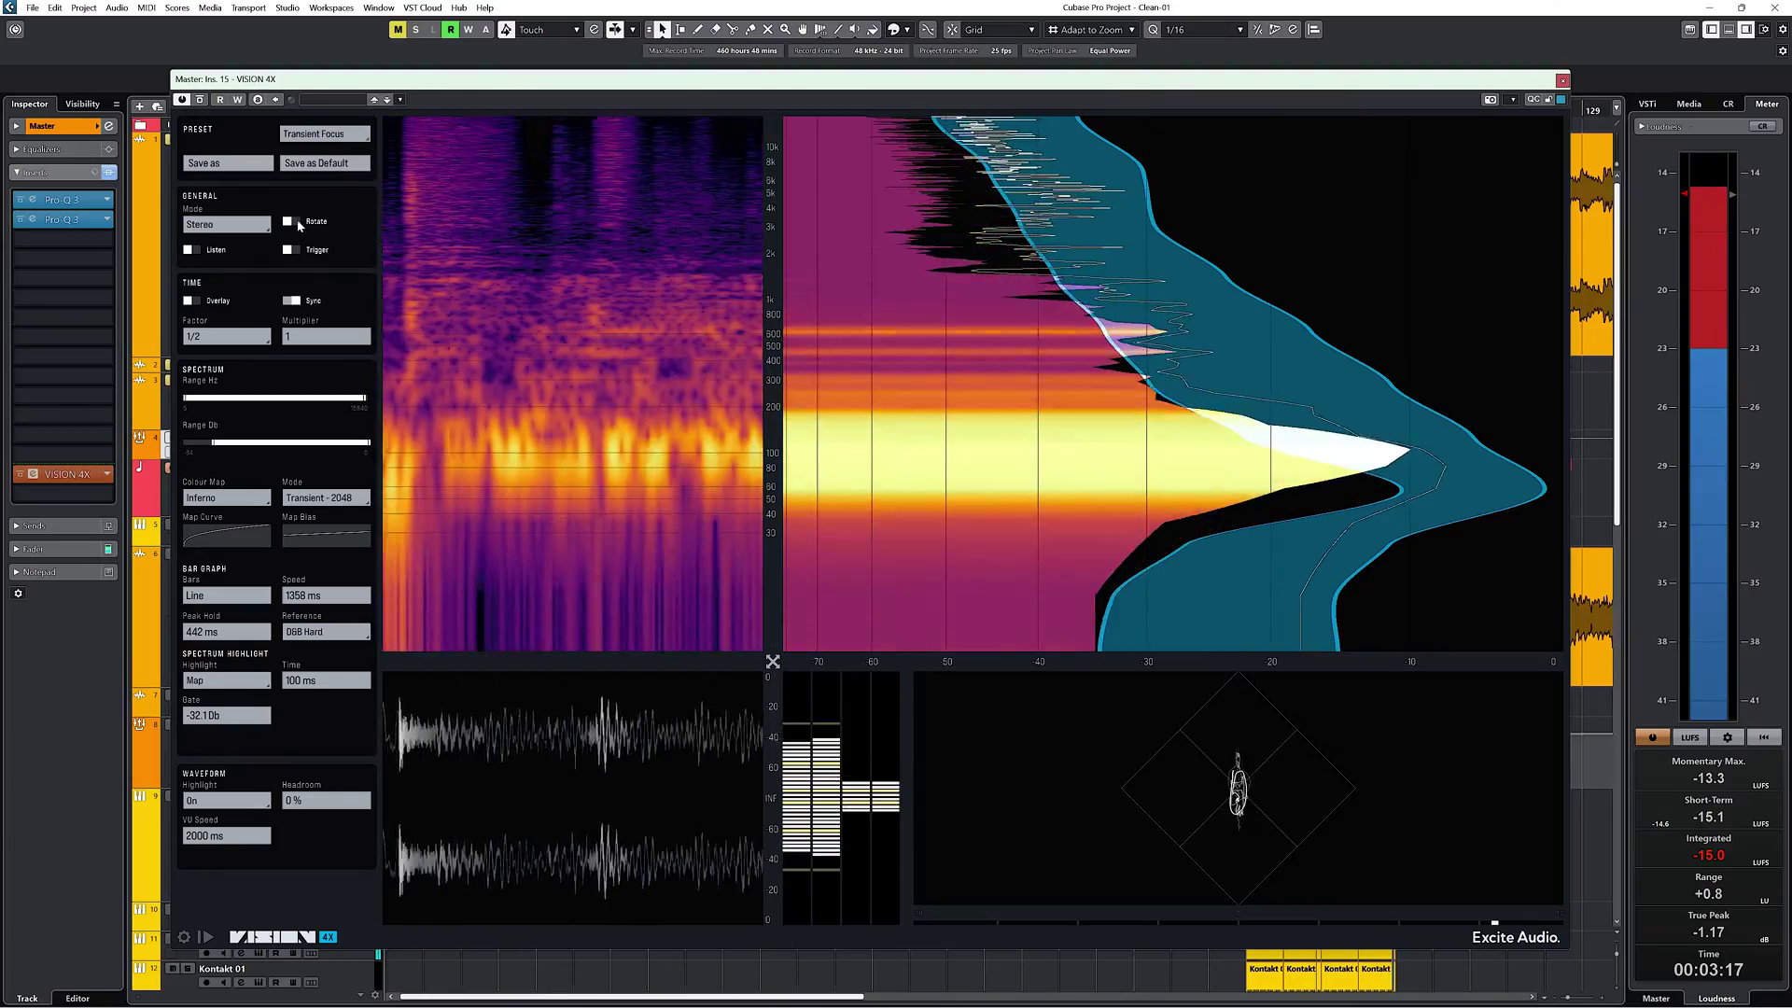
- Rotate the analyzer panels and resize them with the splitter
{"action": "left_click", "coordinate": [288, 222]}
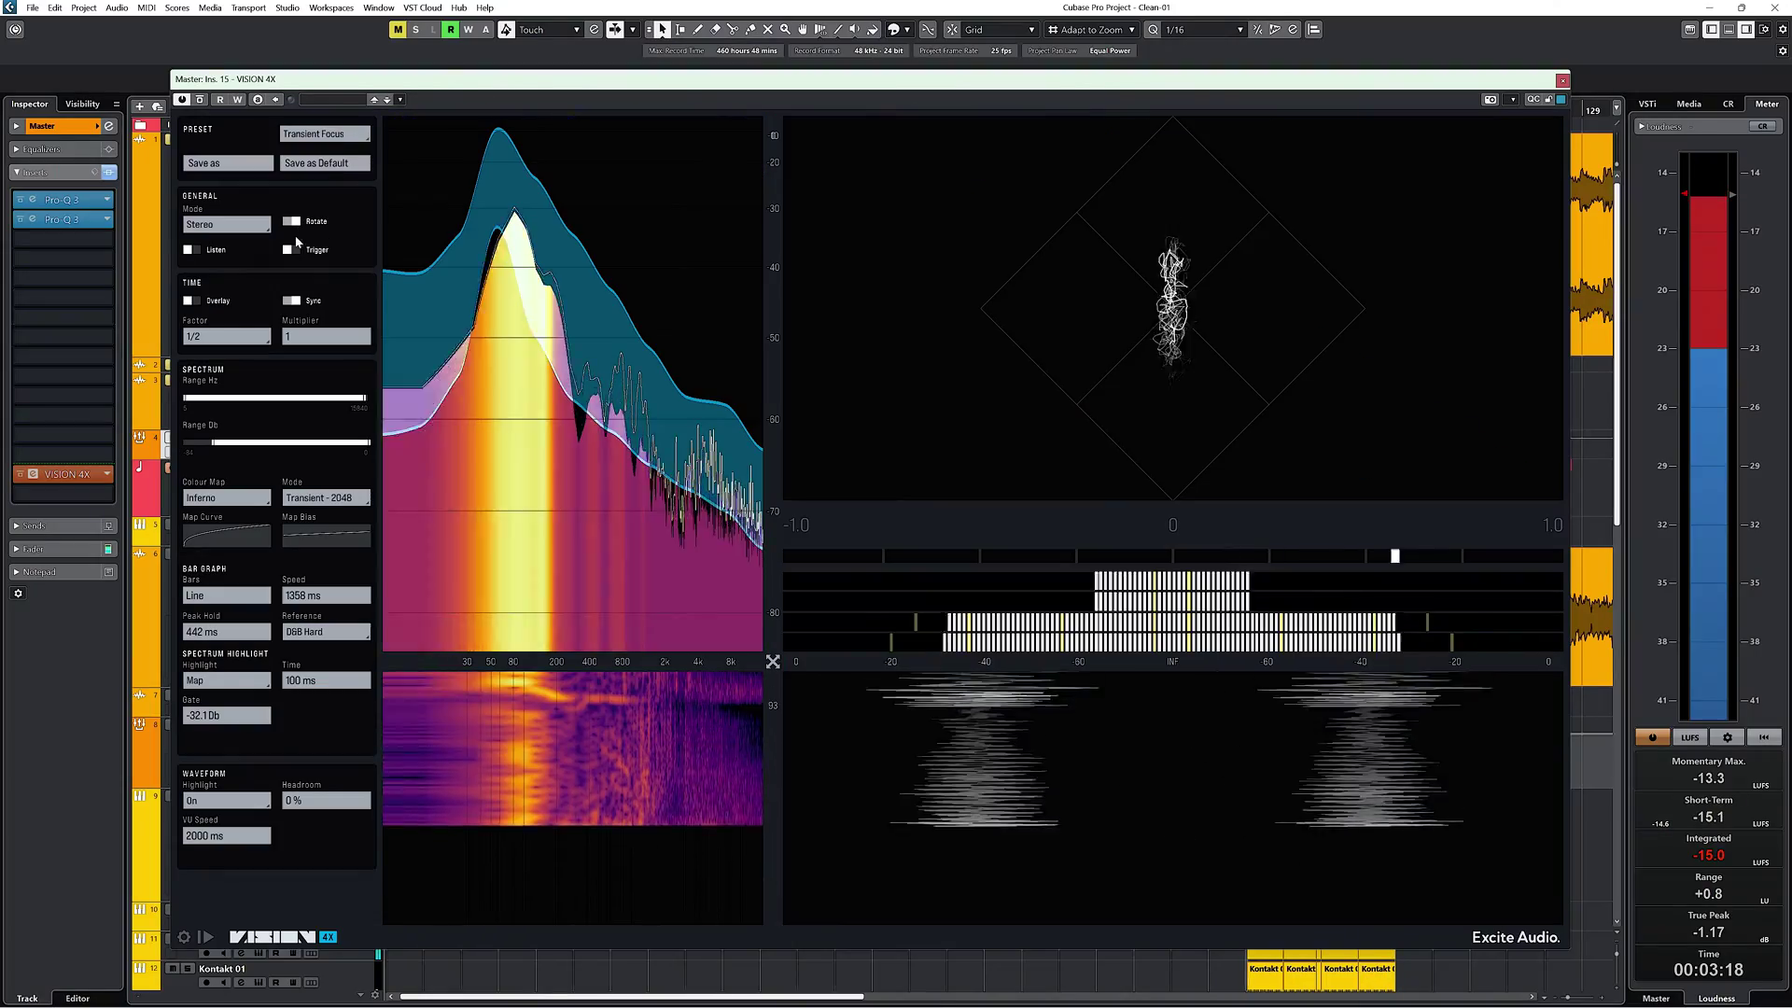
{"action": "left_click_drag", "start_coordinate": [772, 661], "coordinate": [1565, 957]}
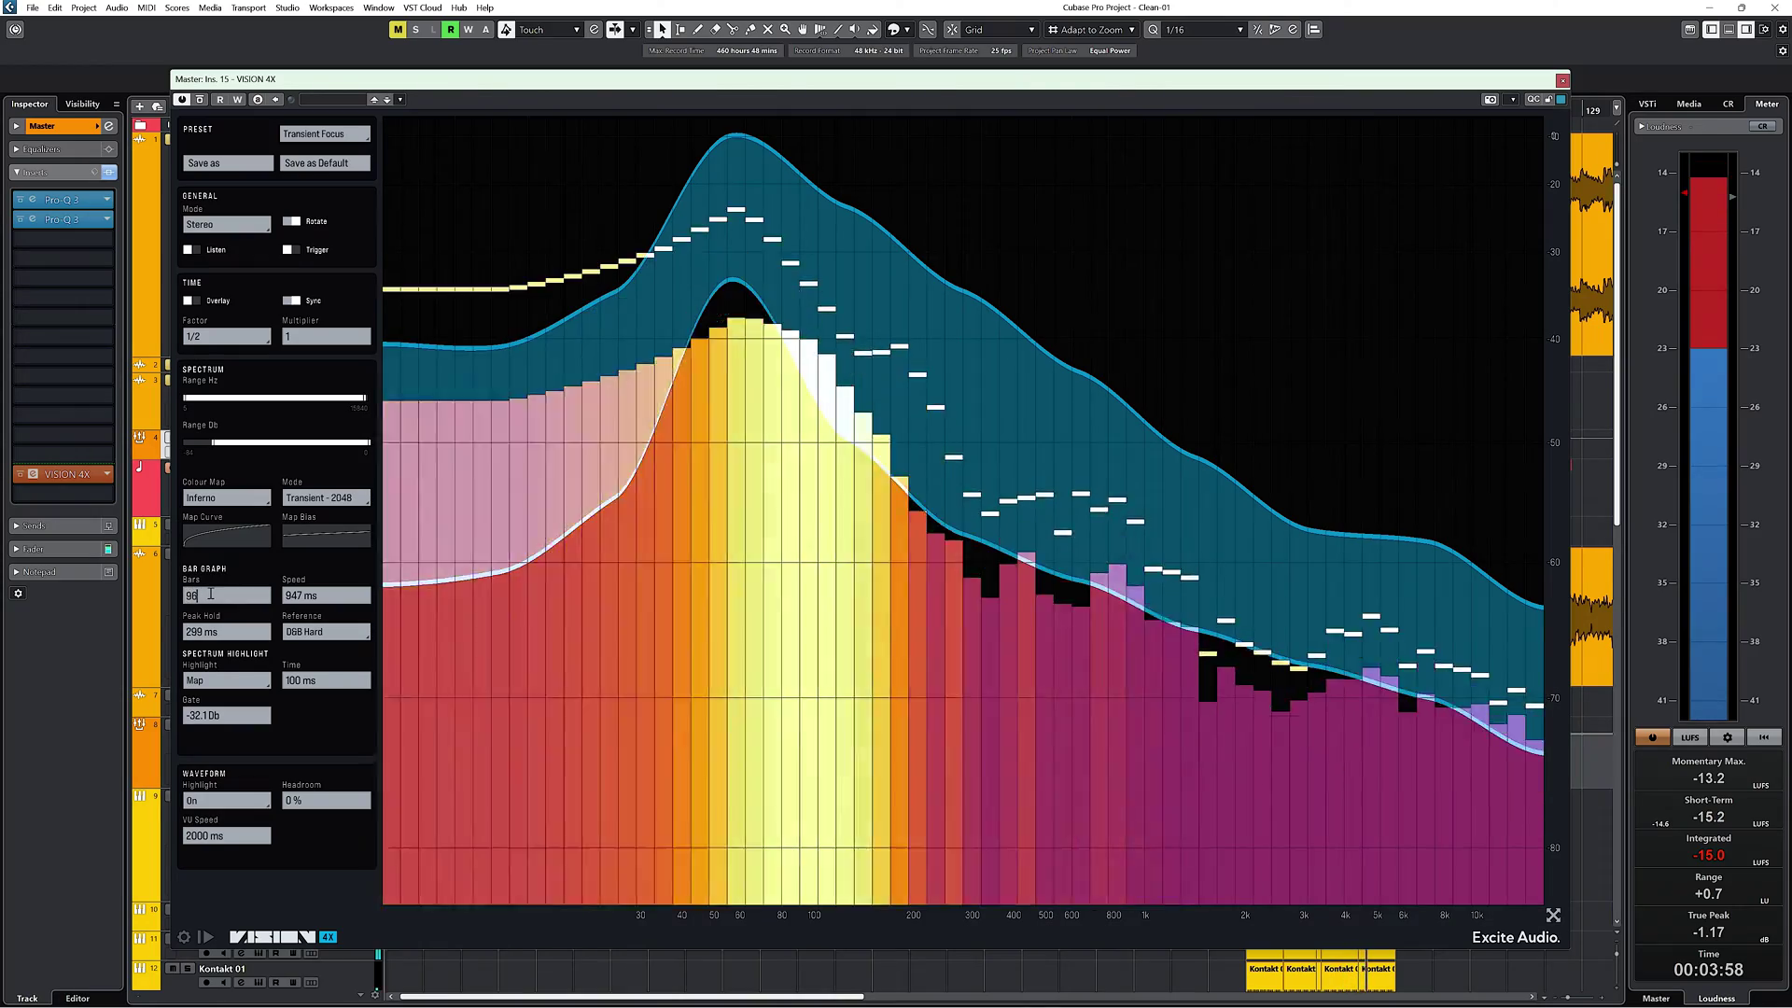
{"action": "scroll", "coordinate": [210, 596], "scroll_direction": "down", "scroll_amount": 3}
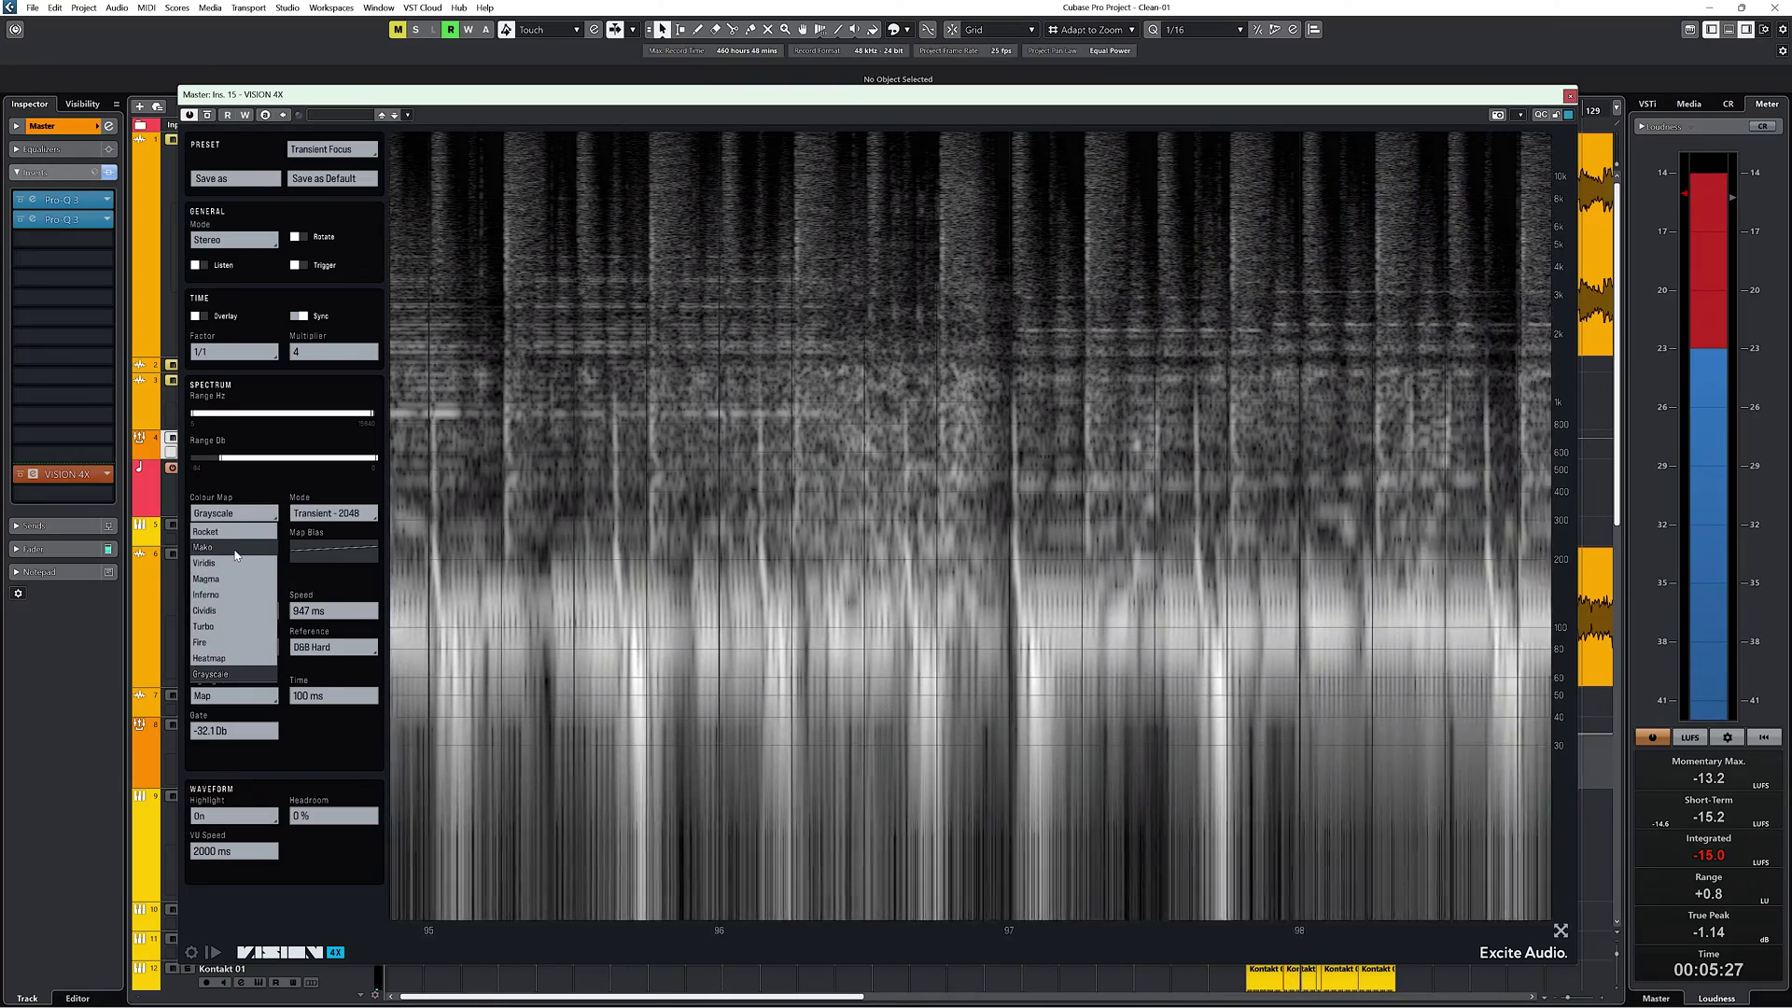
- Try the Mako, Cividis, heatmap and Magma colour maps, settling on Inferno
{"action": "left_click", "coordinate": [232, 548]}
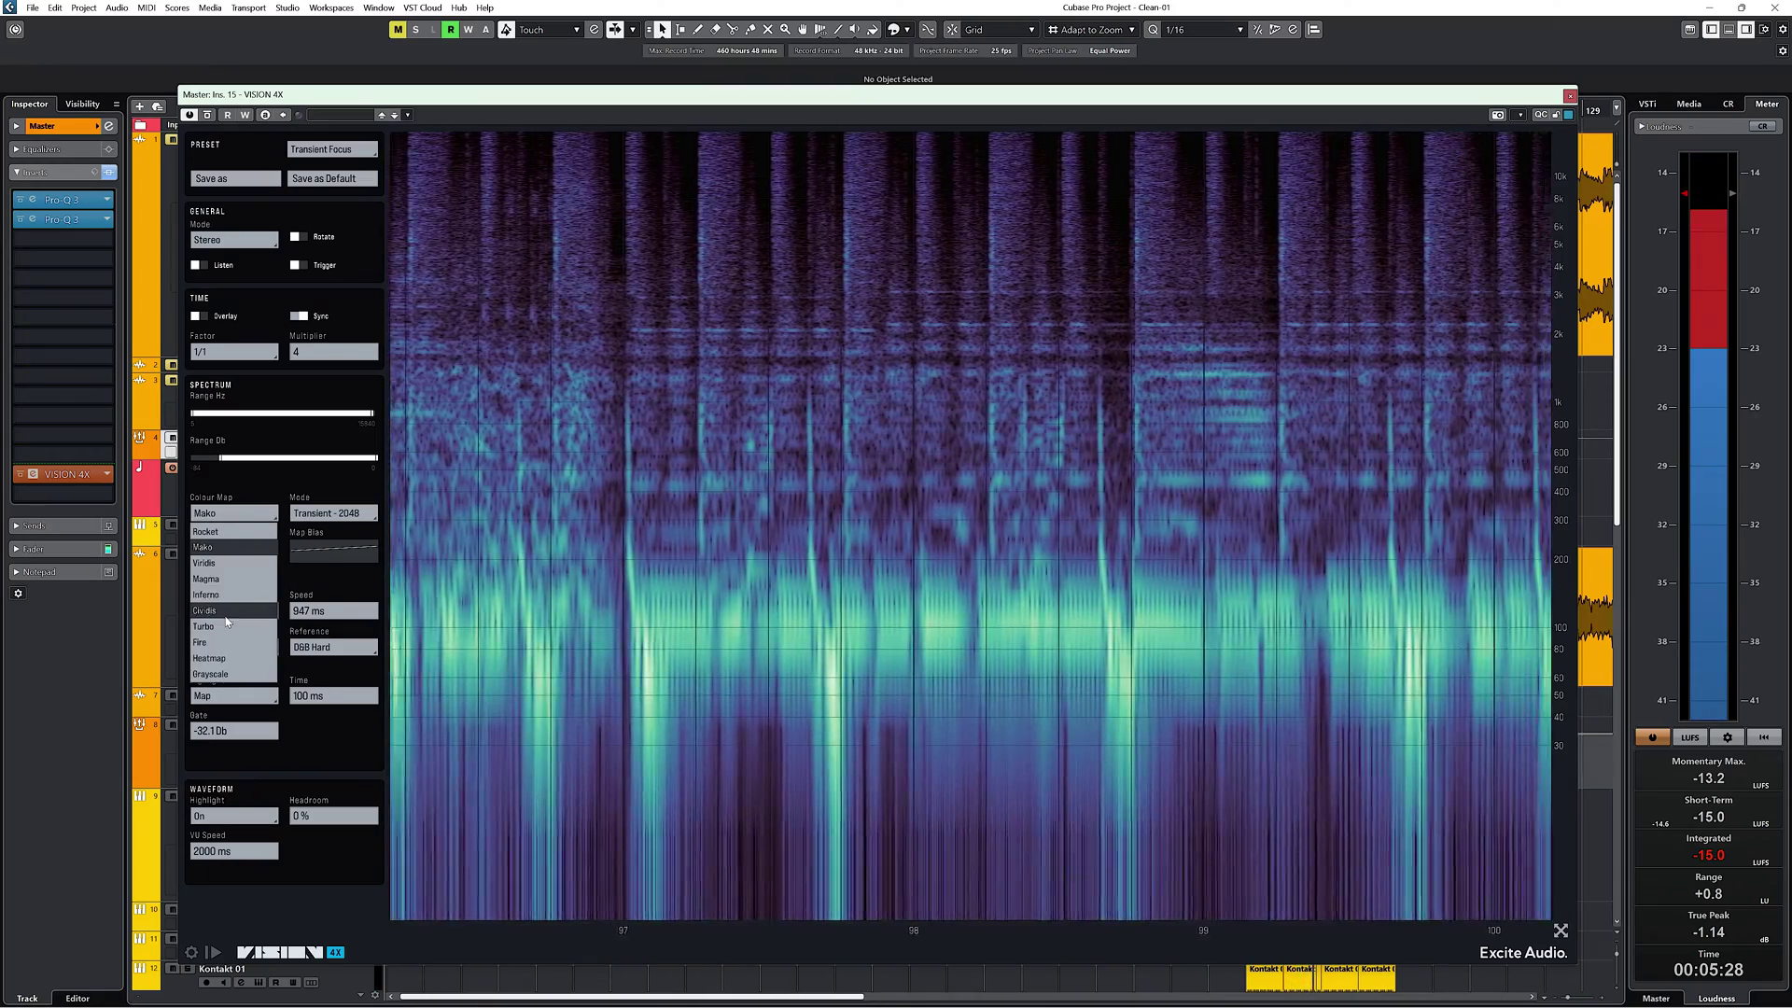
{"action": "left_click", "coordinate": [228, 613]}
{"action": "left_click", "coordinate": [236, 512]}
{"action": "left_click", "coordinate": [213, 657]}
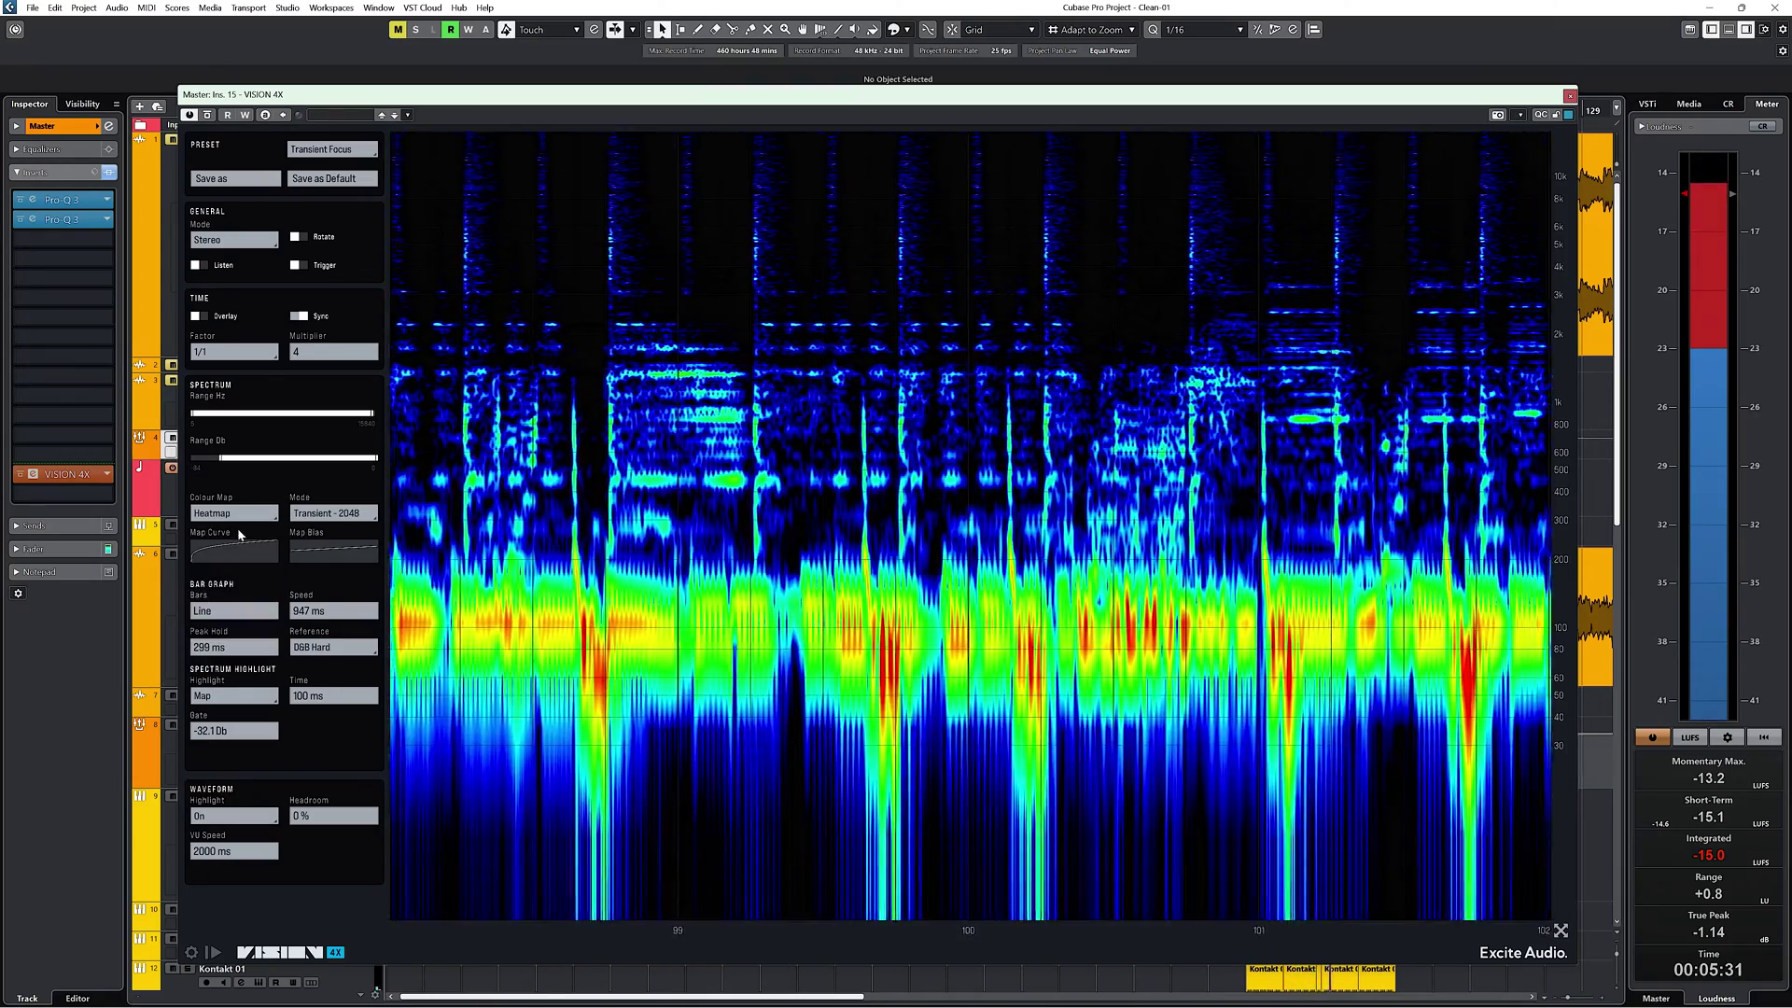
{"action": "left_click", "coordinate": [235, 512]}
{"action": "left_click", "coordinate": [232, 595]}
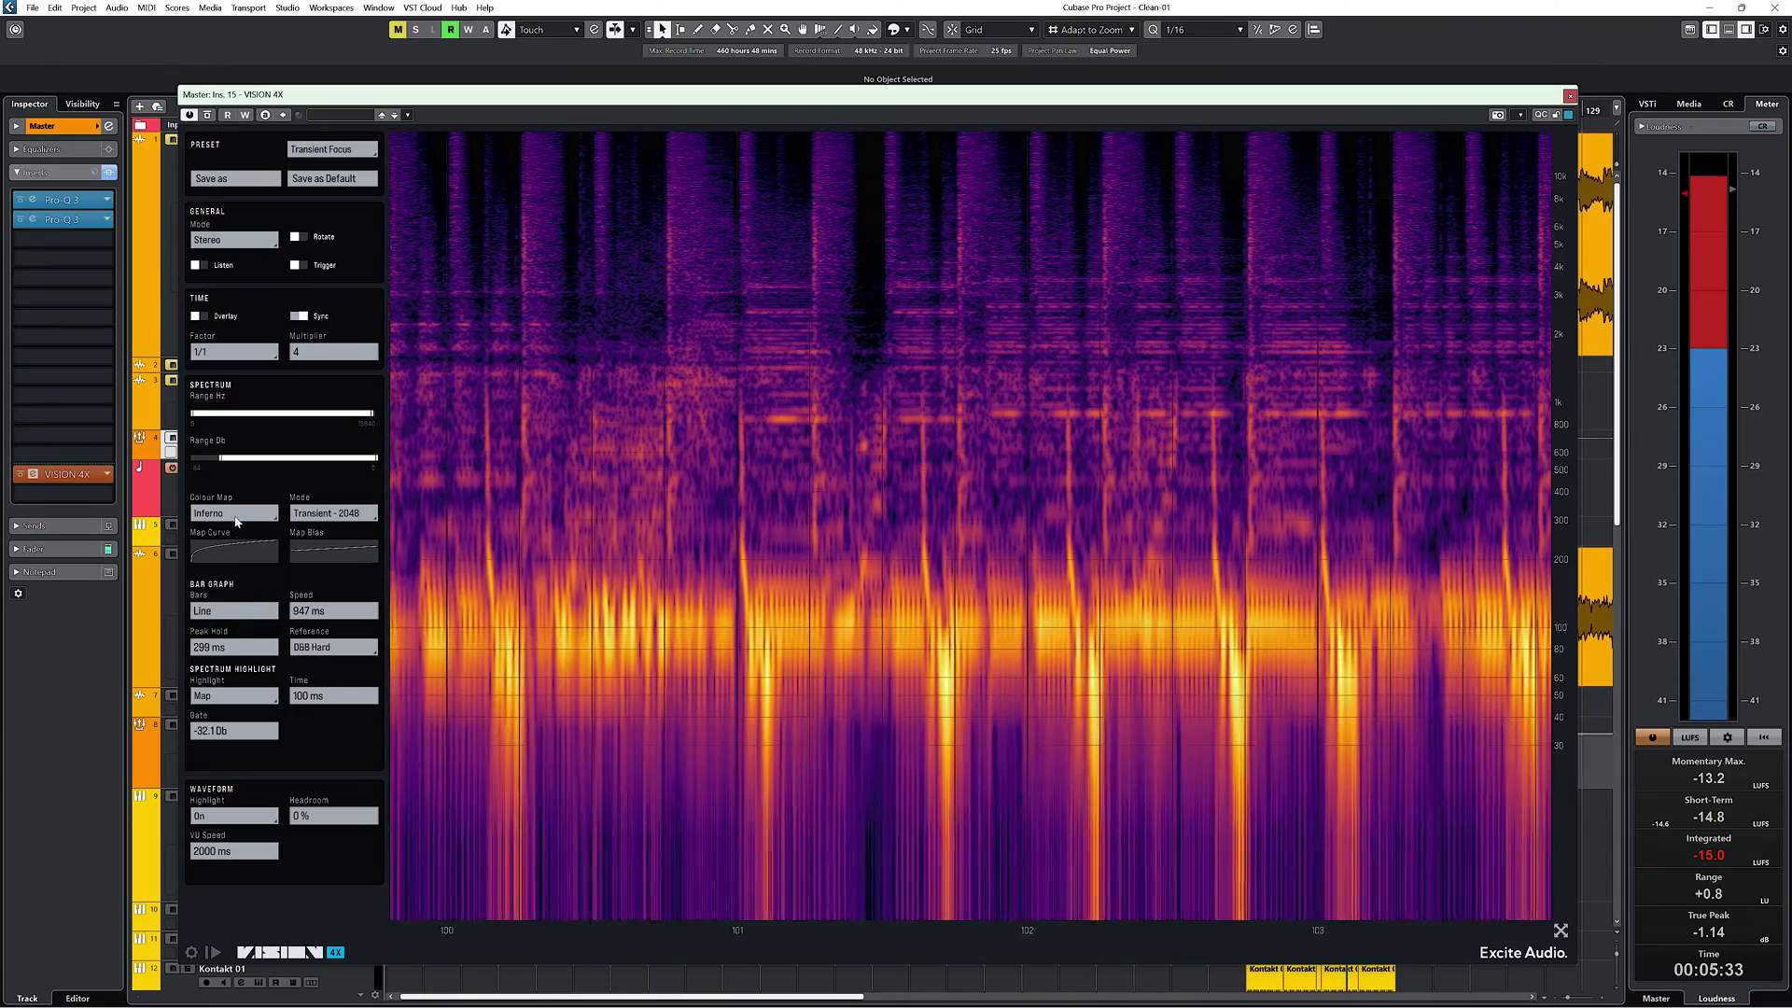
{"action": "left_click", "coordinate": [235, 513]}
{"action": "left_click", "coordinate": [232, 578]}
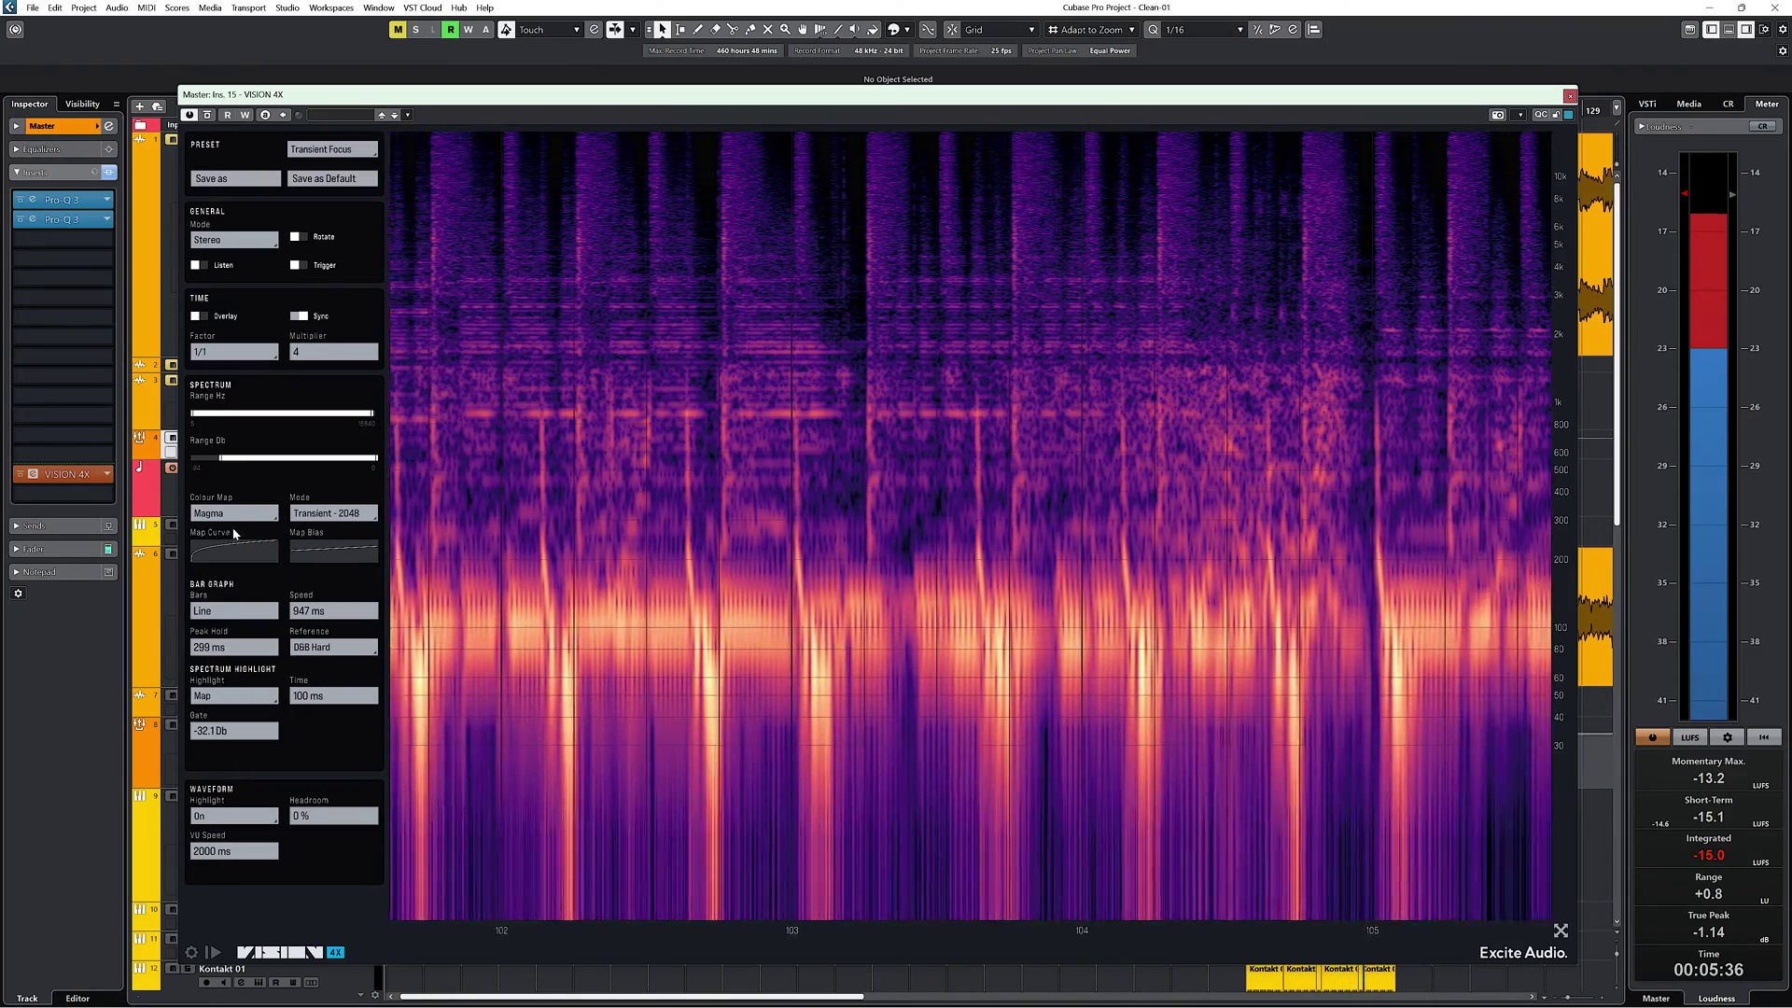
{"action": "left_click", "coordinate": [235, 512]}
{"action": "left_click", "coordinate": [230, 594]}
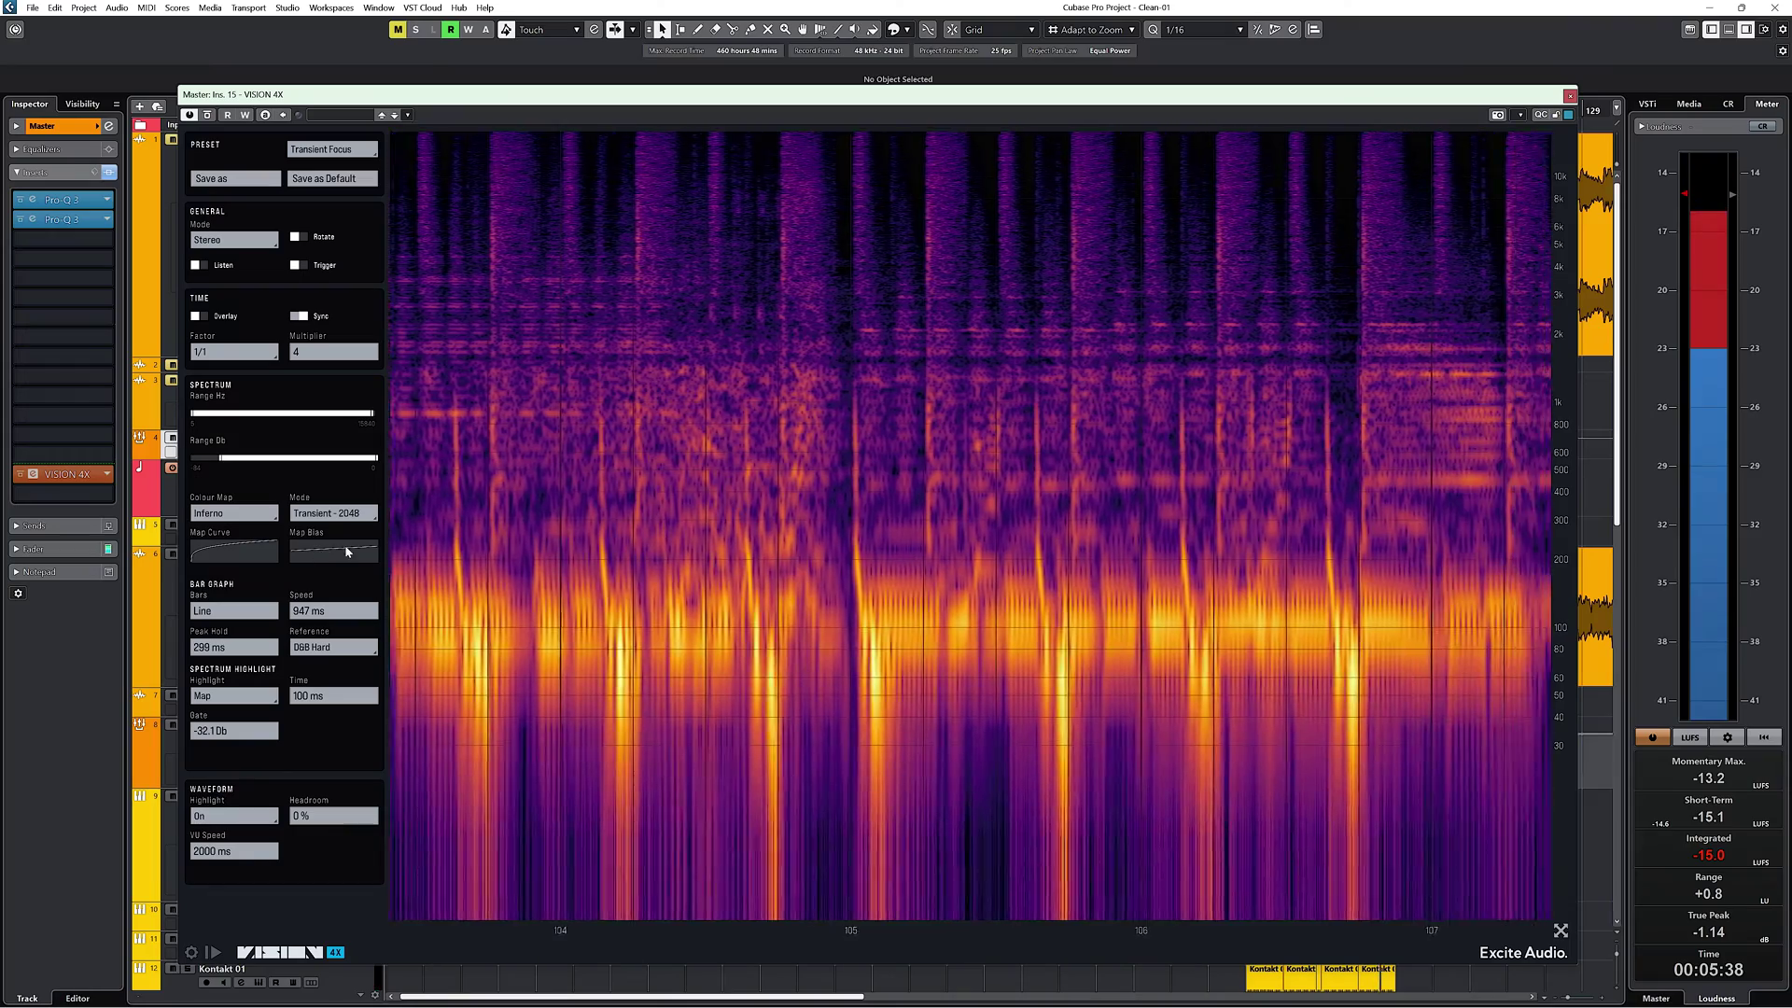
- Lower then restore the map bias, and raise the map curve to brighten
{"action": "left_click_drag", "start_coordinate": [348, 550], "coordinate": [320, 645]}
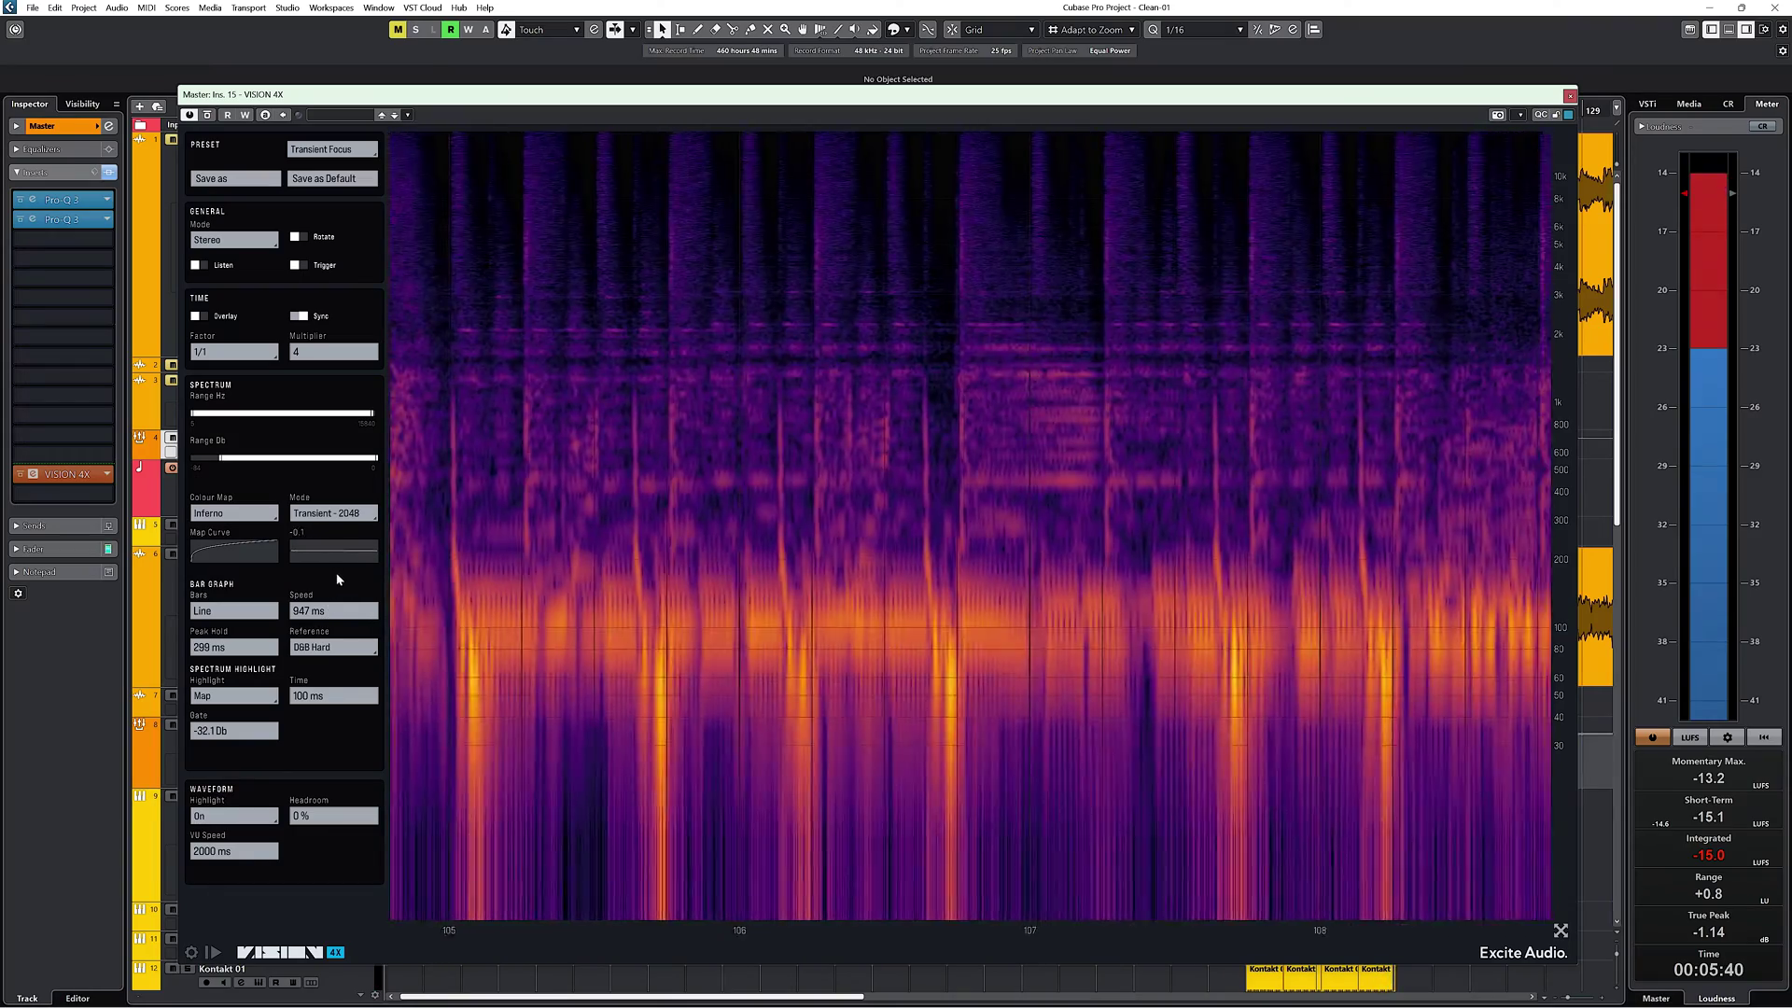
{"action": "left_click_drag", "start_coordinate": [336, 577], "coordinate": [336, 549]}
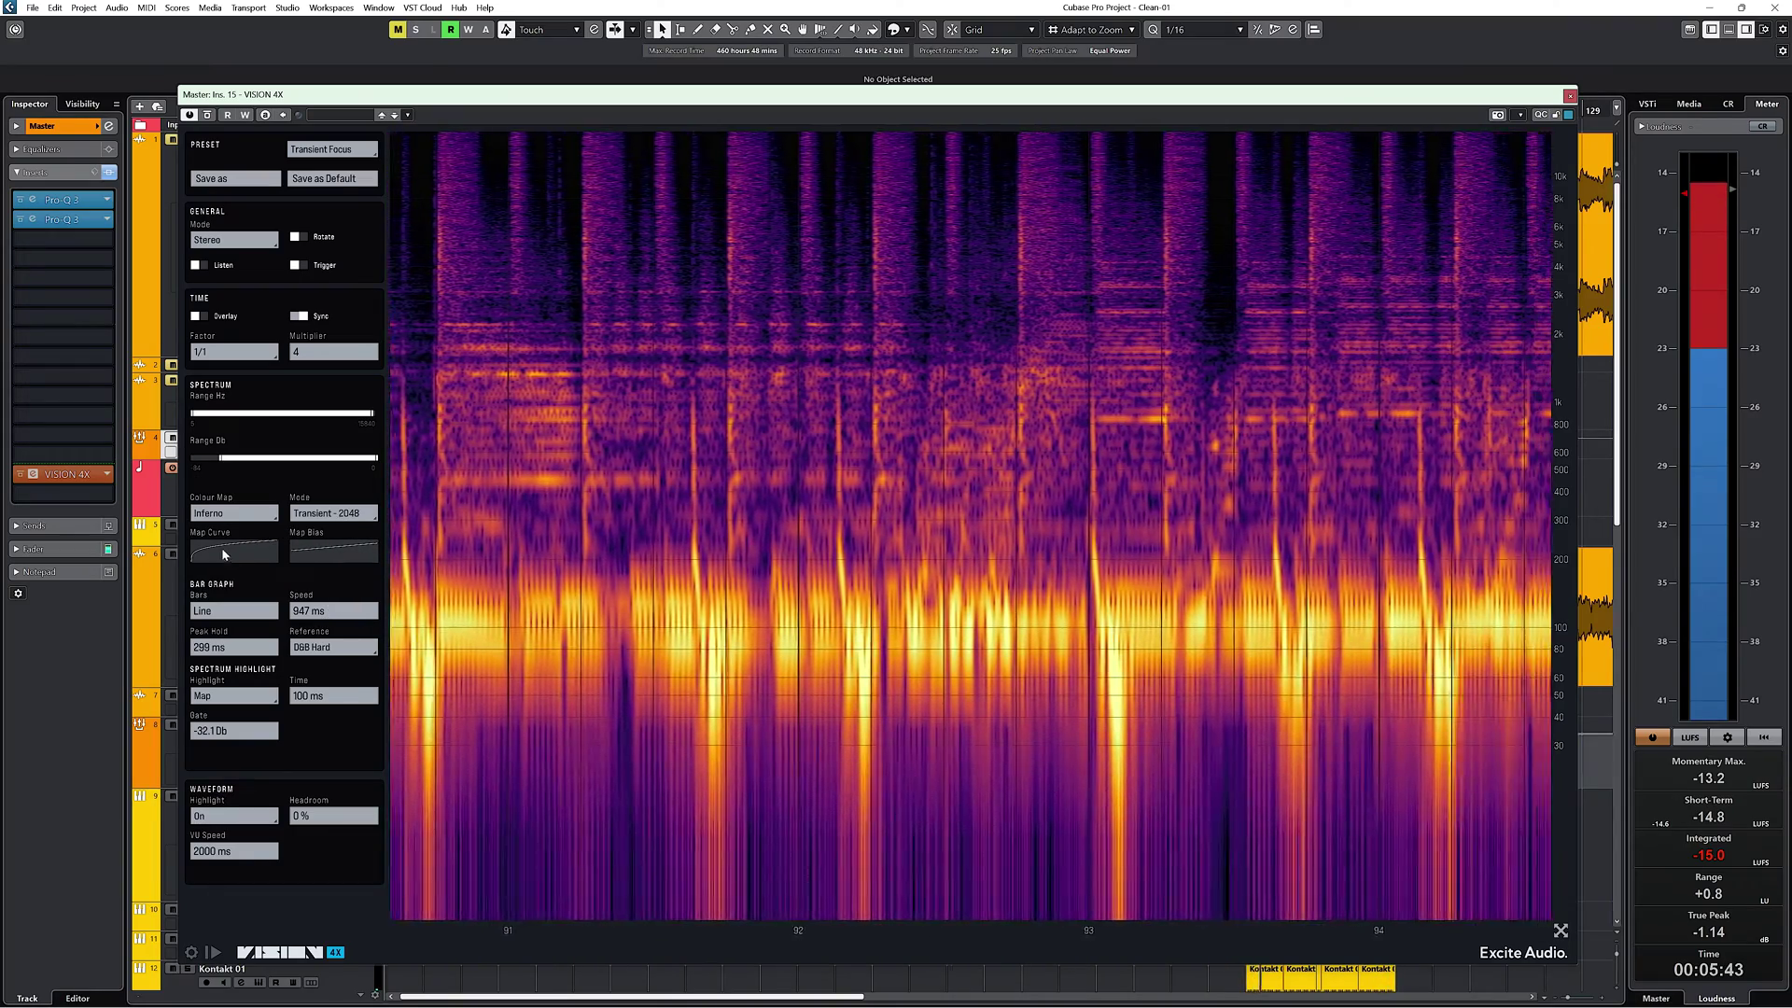
{"action": "mouse_move", "coordinate": [223, 554]}
{"action": "left_mouse_down"}
{"action": "mouse_move", "coordinate": [274, 668]}
{"action": "mouse_move", "coordinate": [220, 580]}
{"action": "left_mouse_up"}
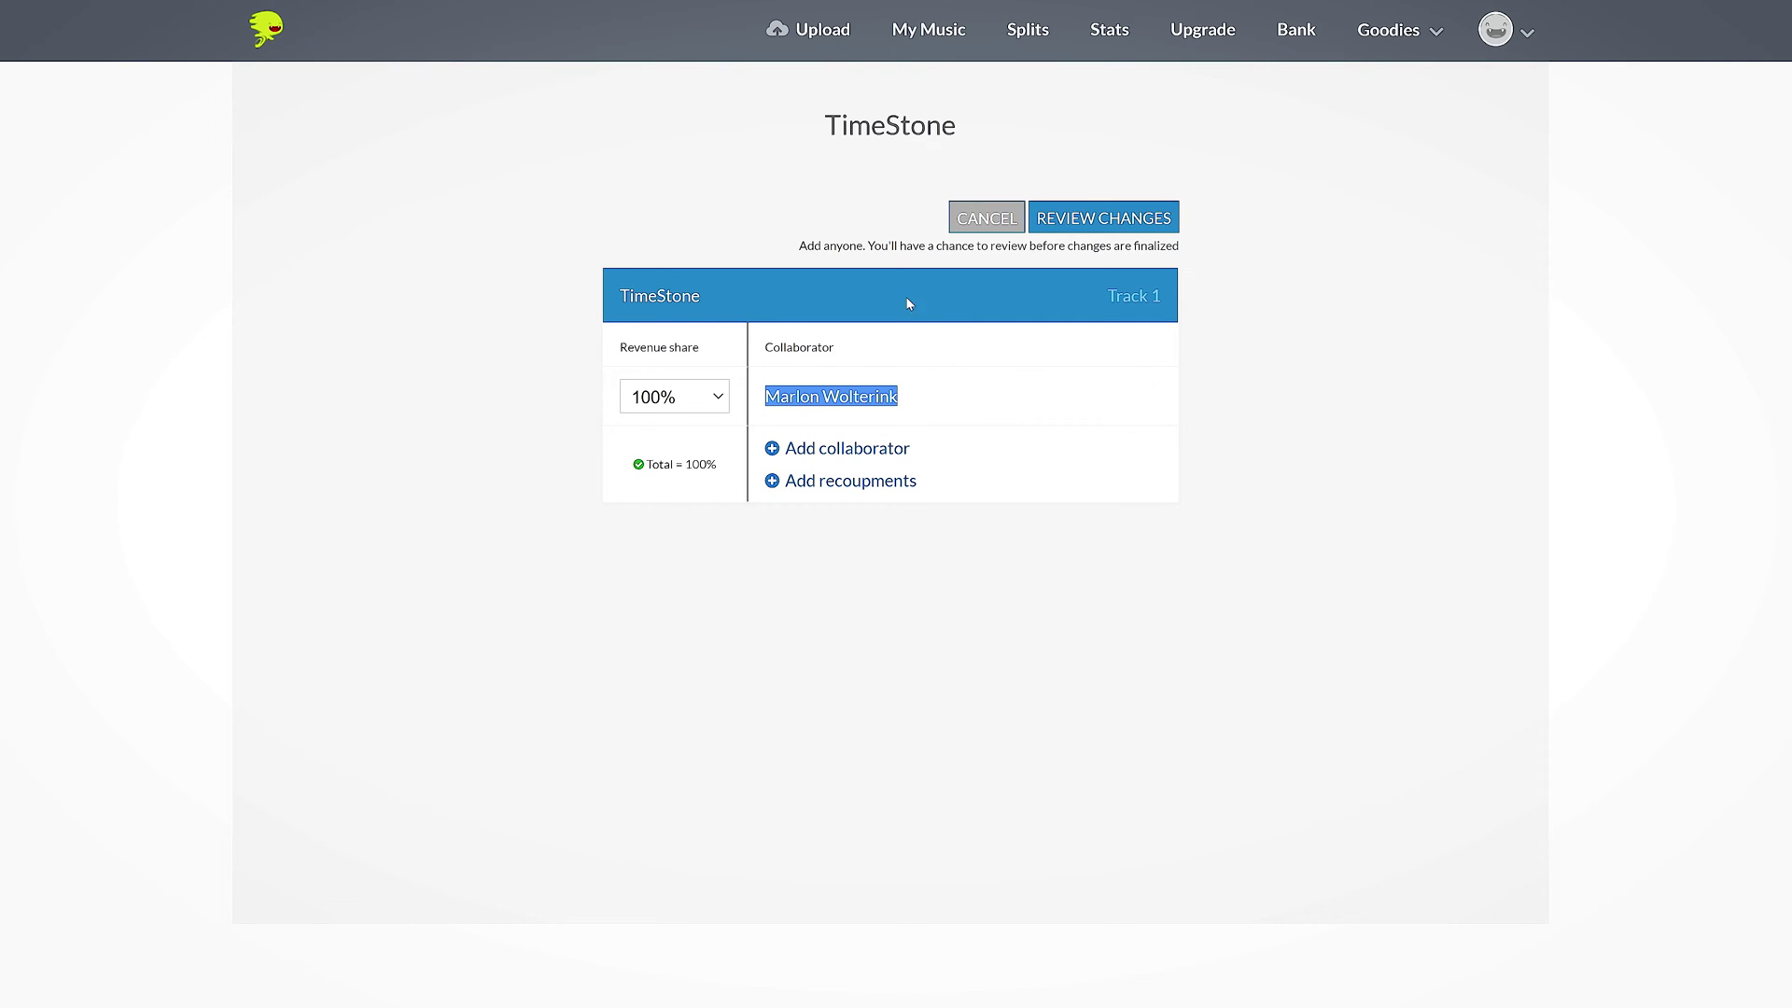
- Set the first share to 85% and add a second collaborator at 13%
{"action": "left_click", "coordinate": [673, 396]}
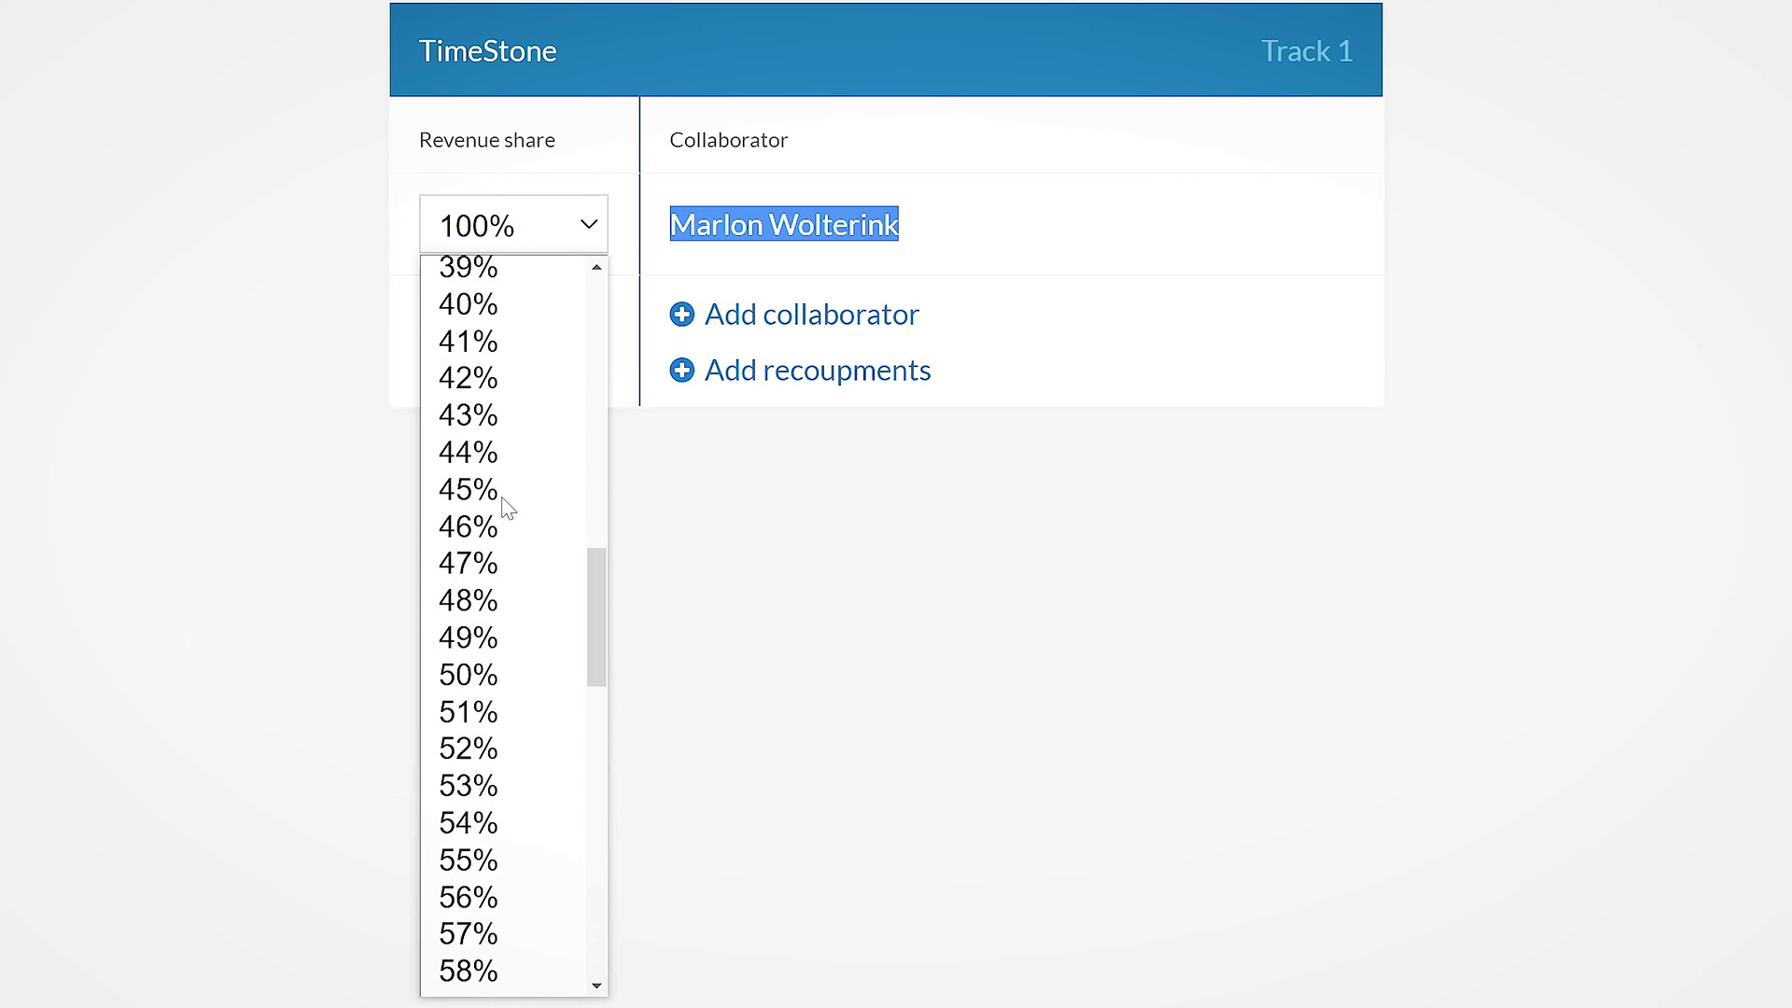
{"action": "left_click", "coordinate": [477, 497]}
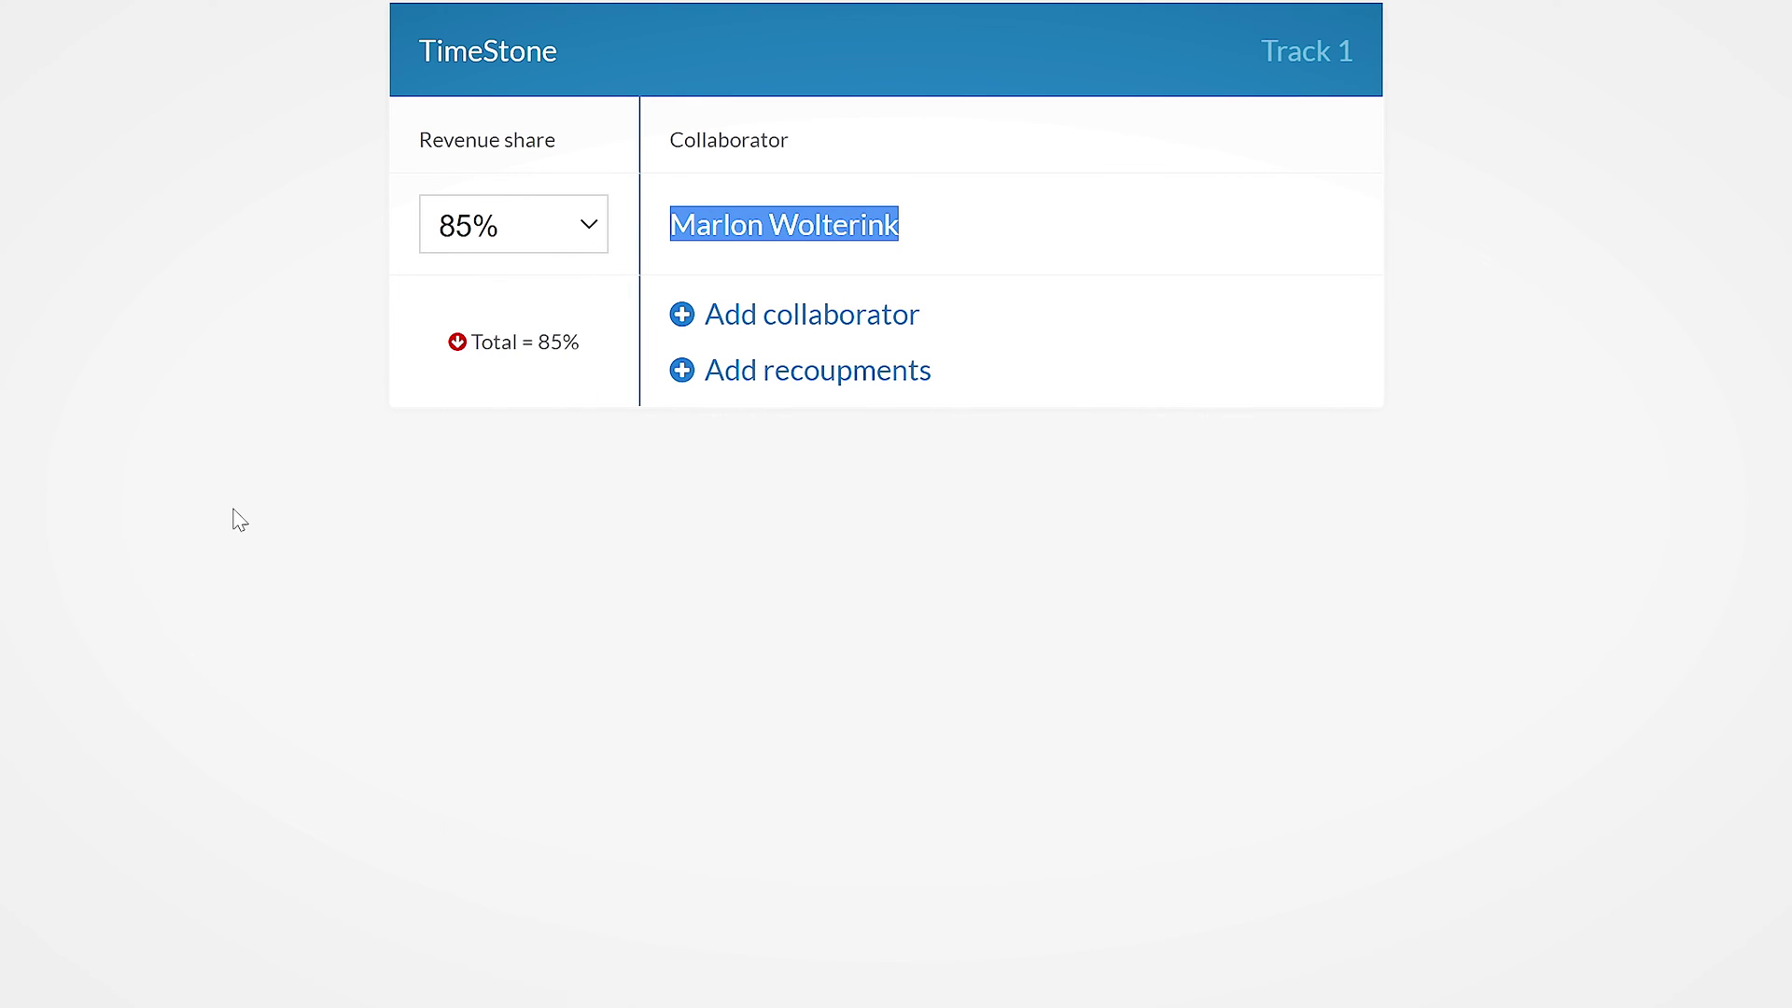
{"action": "left_click", "coordinate": [844, 325]}
{"action": "left_click", "coordinate": [587, 337]}
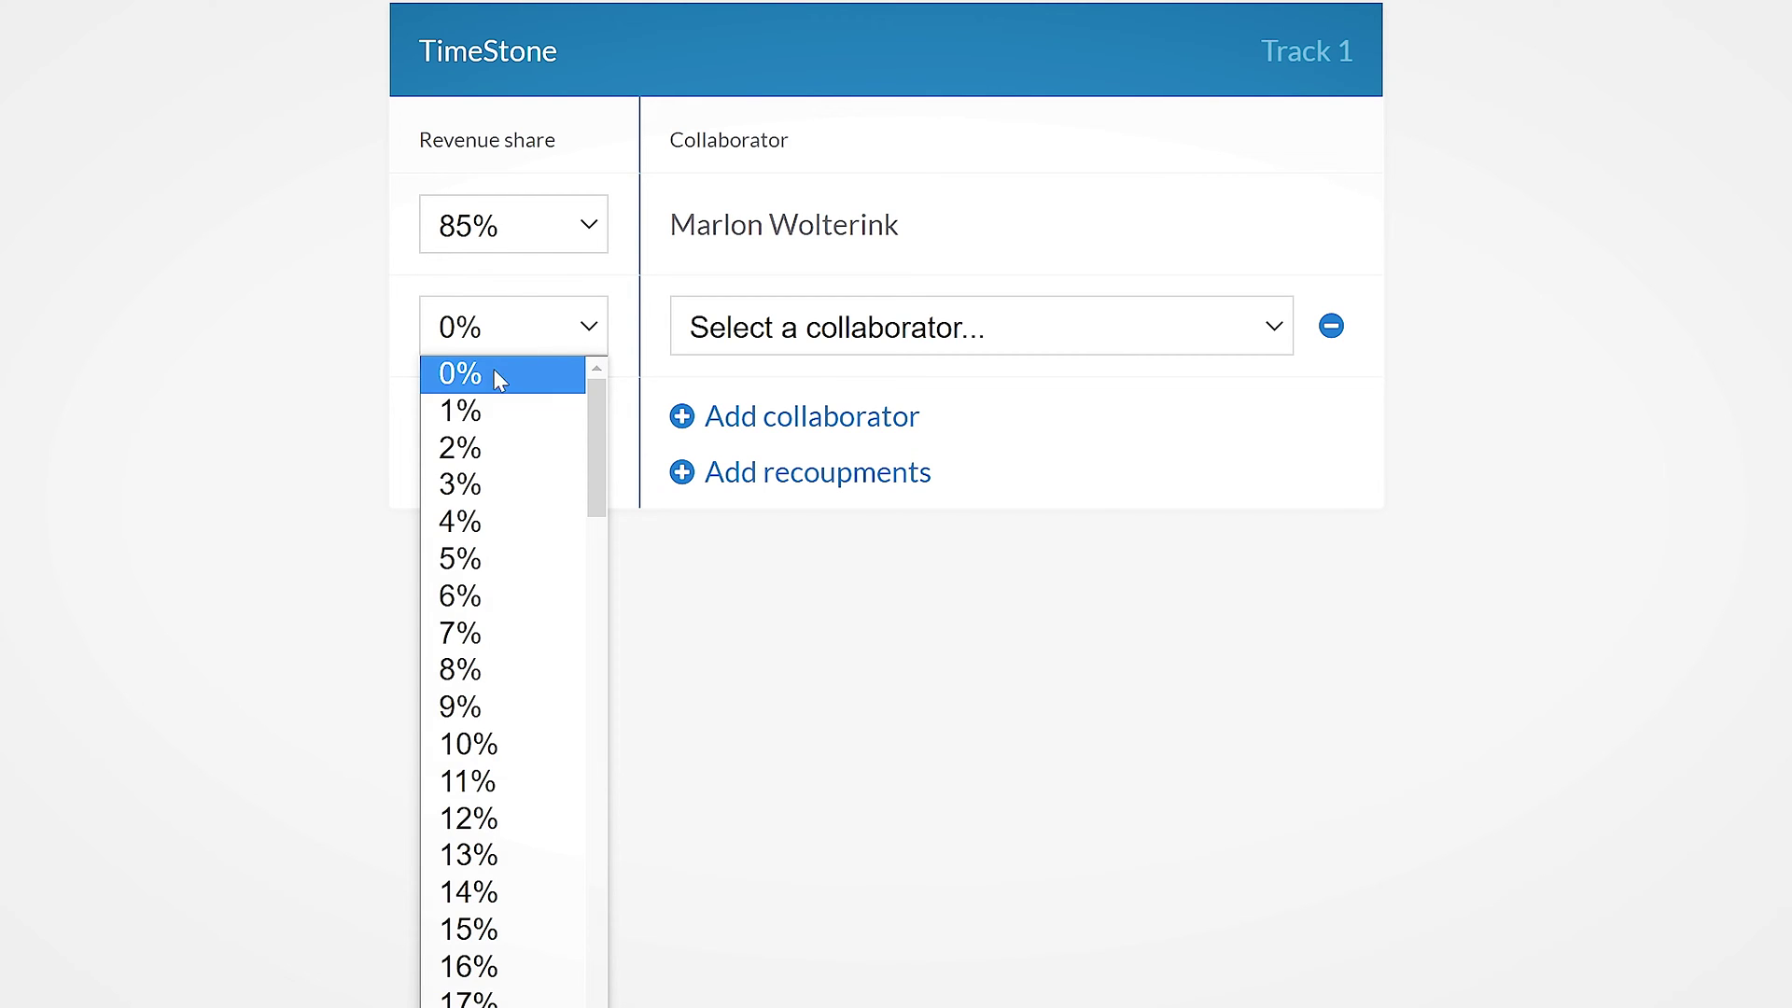
{"action": "left_click", "coordinate": [487, 856]}
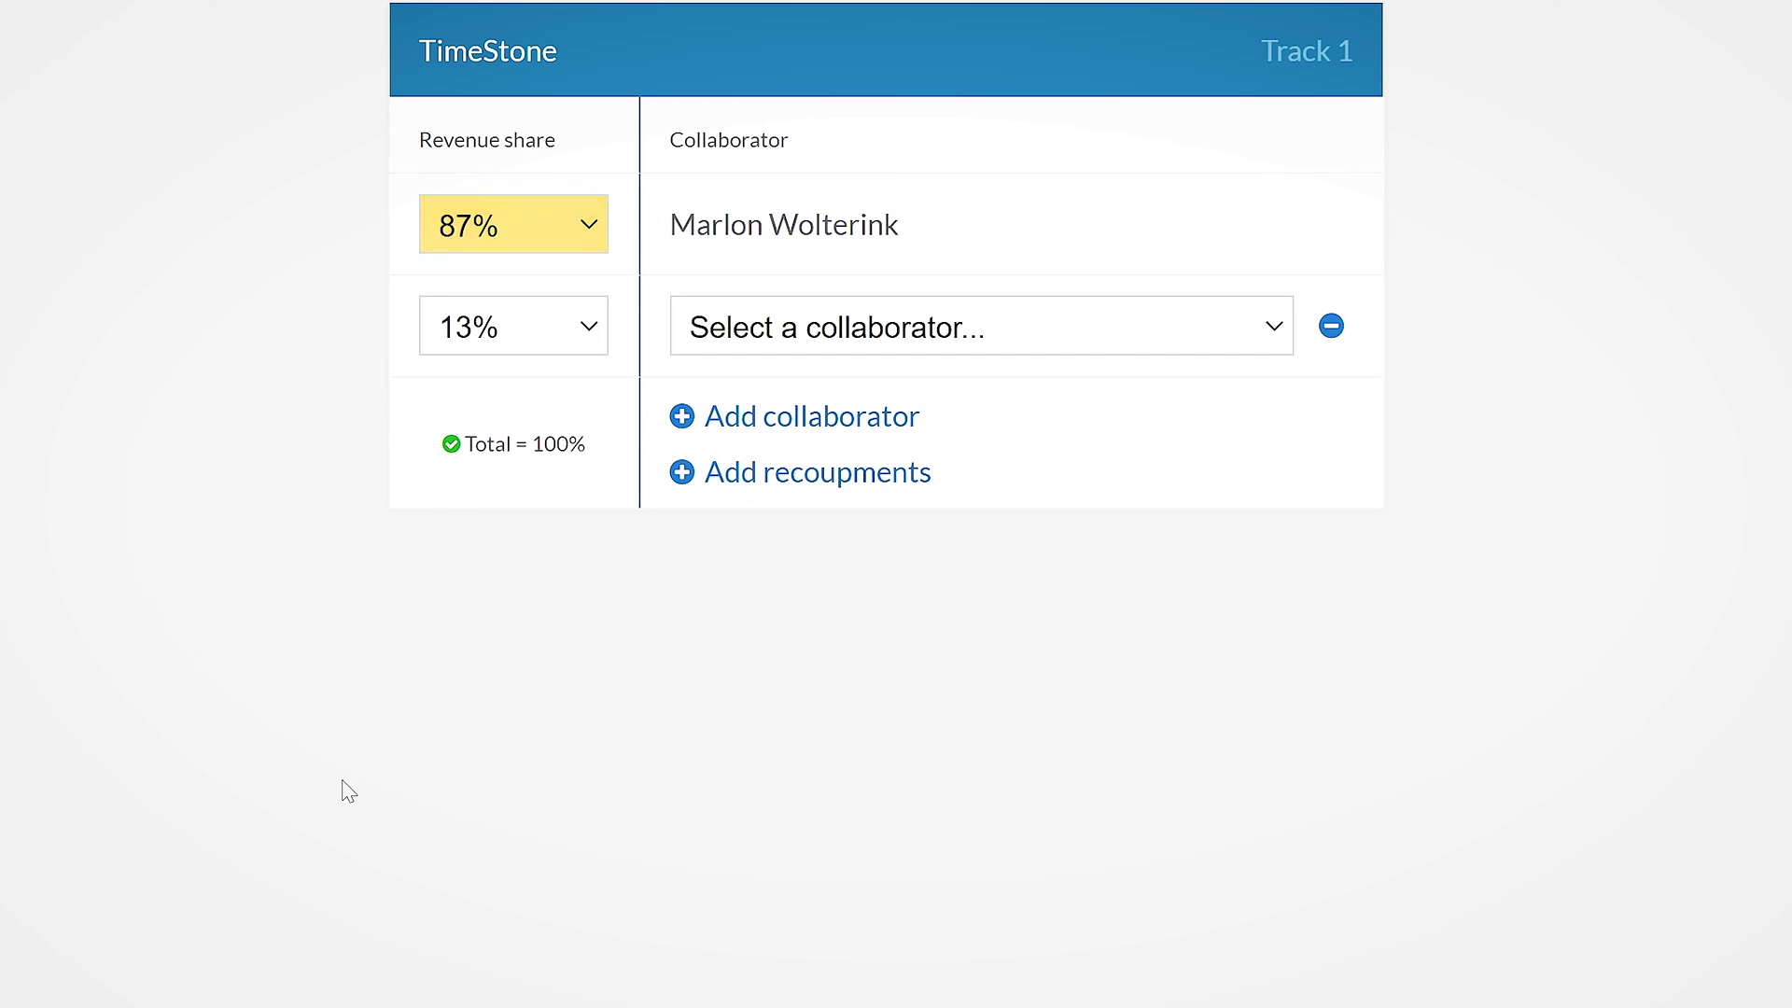
- Add a $250.00 recoupment and give the second collaborator 2% afterward
{"action": "left_click", "coordinate": [798, 476]}
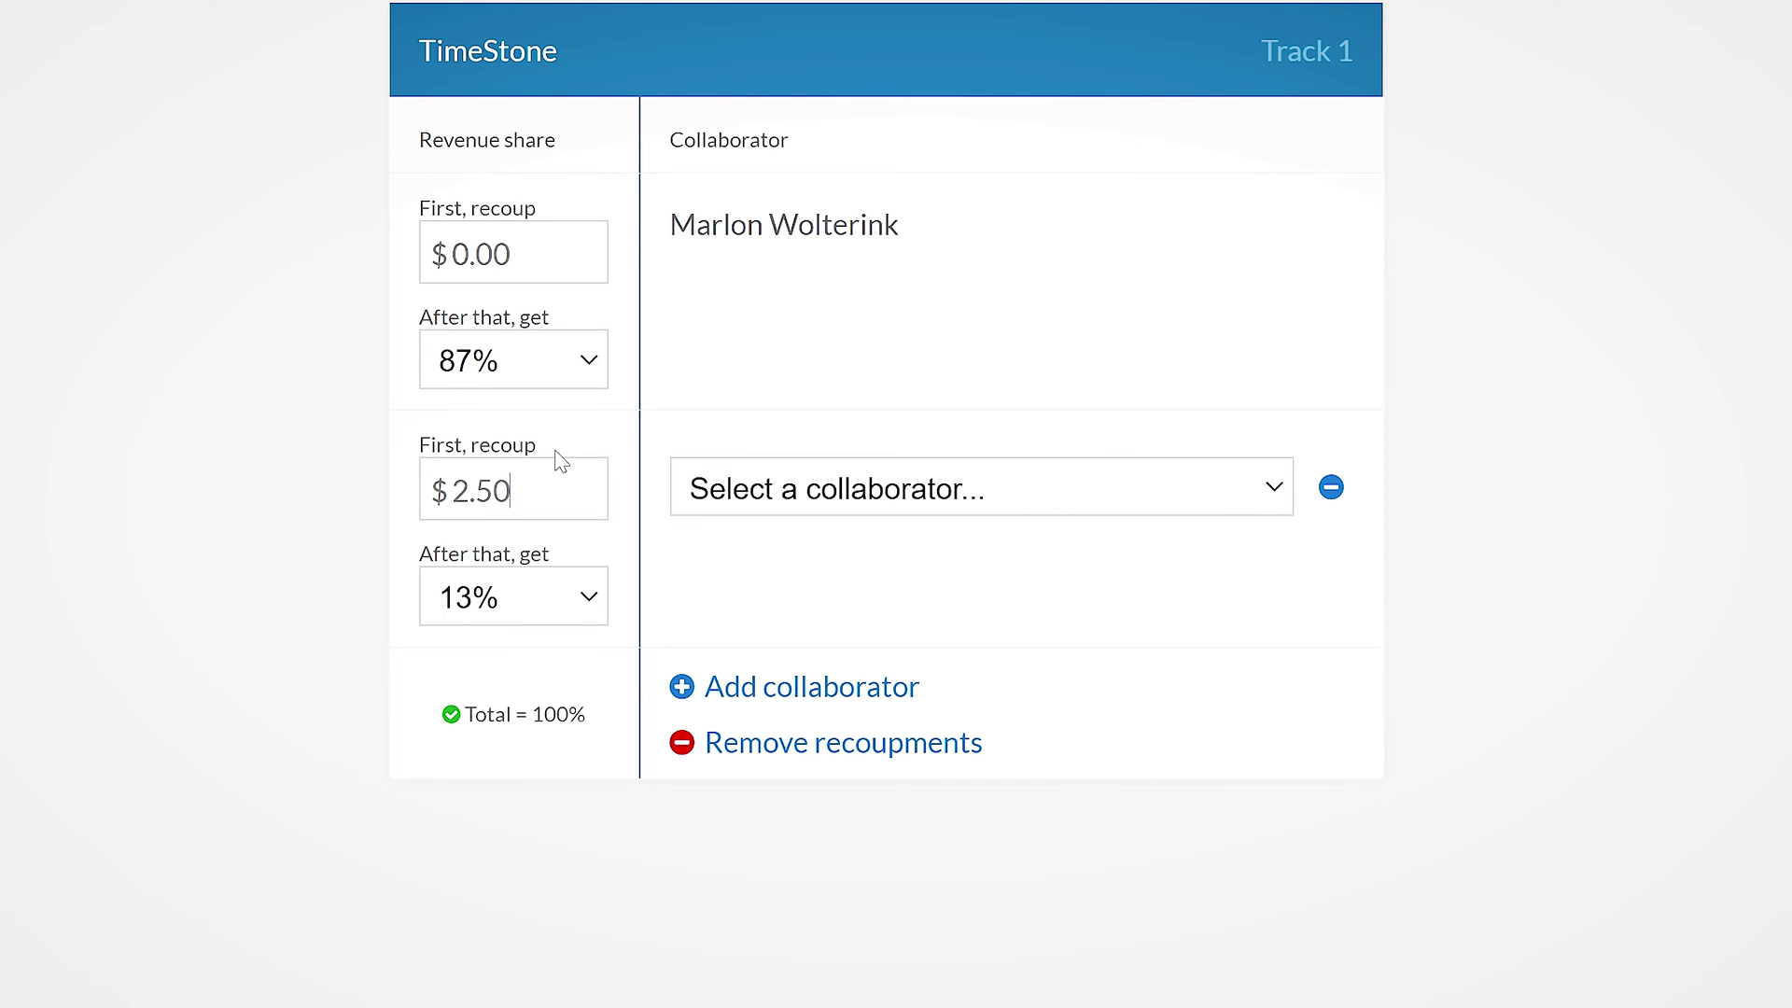
{"action": "scroll", "coordinate": [558, 461], "scroll_direction": "up", "scroll_amount": 2}
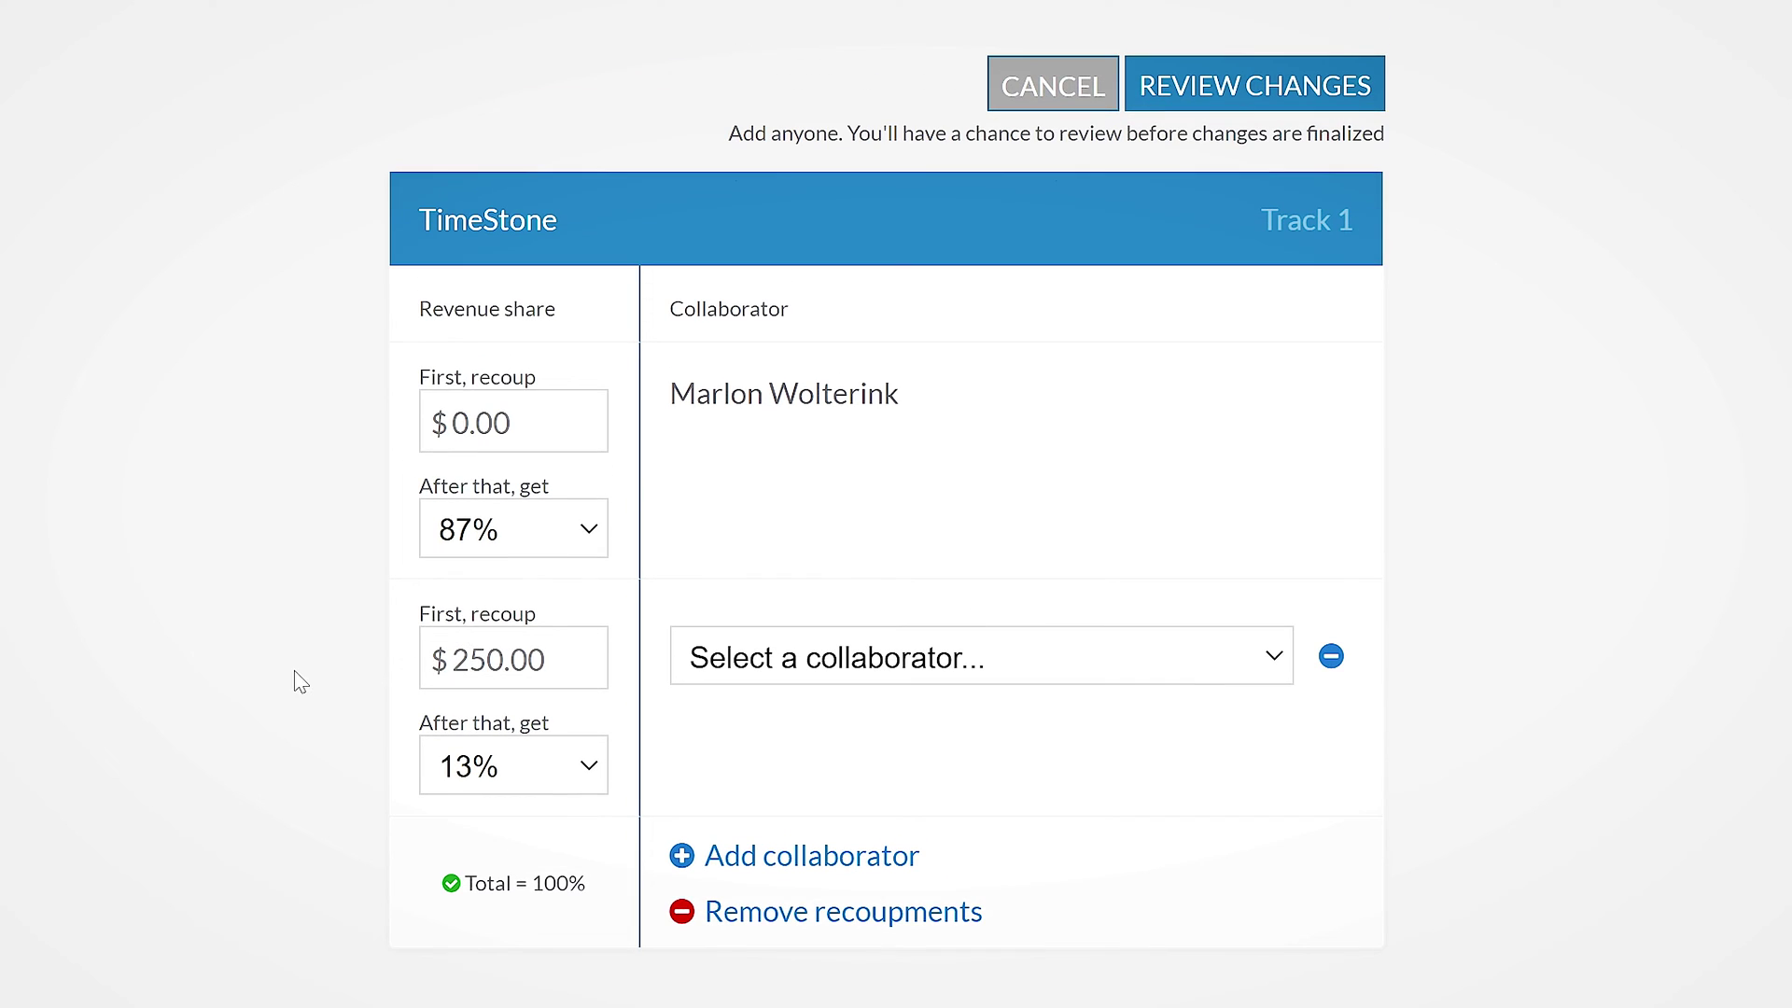
{"action": "left_click", "coordinate": [588, 782]}
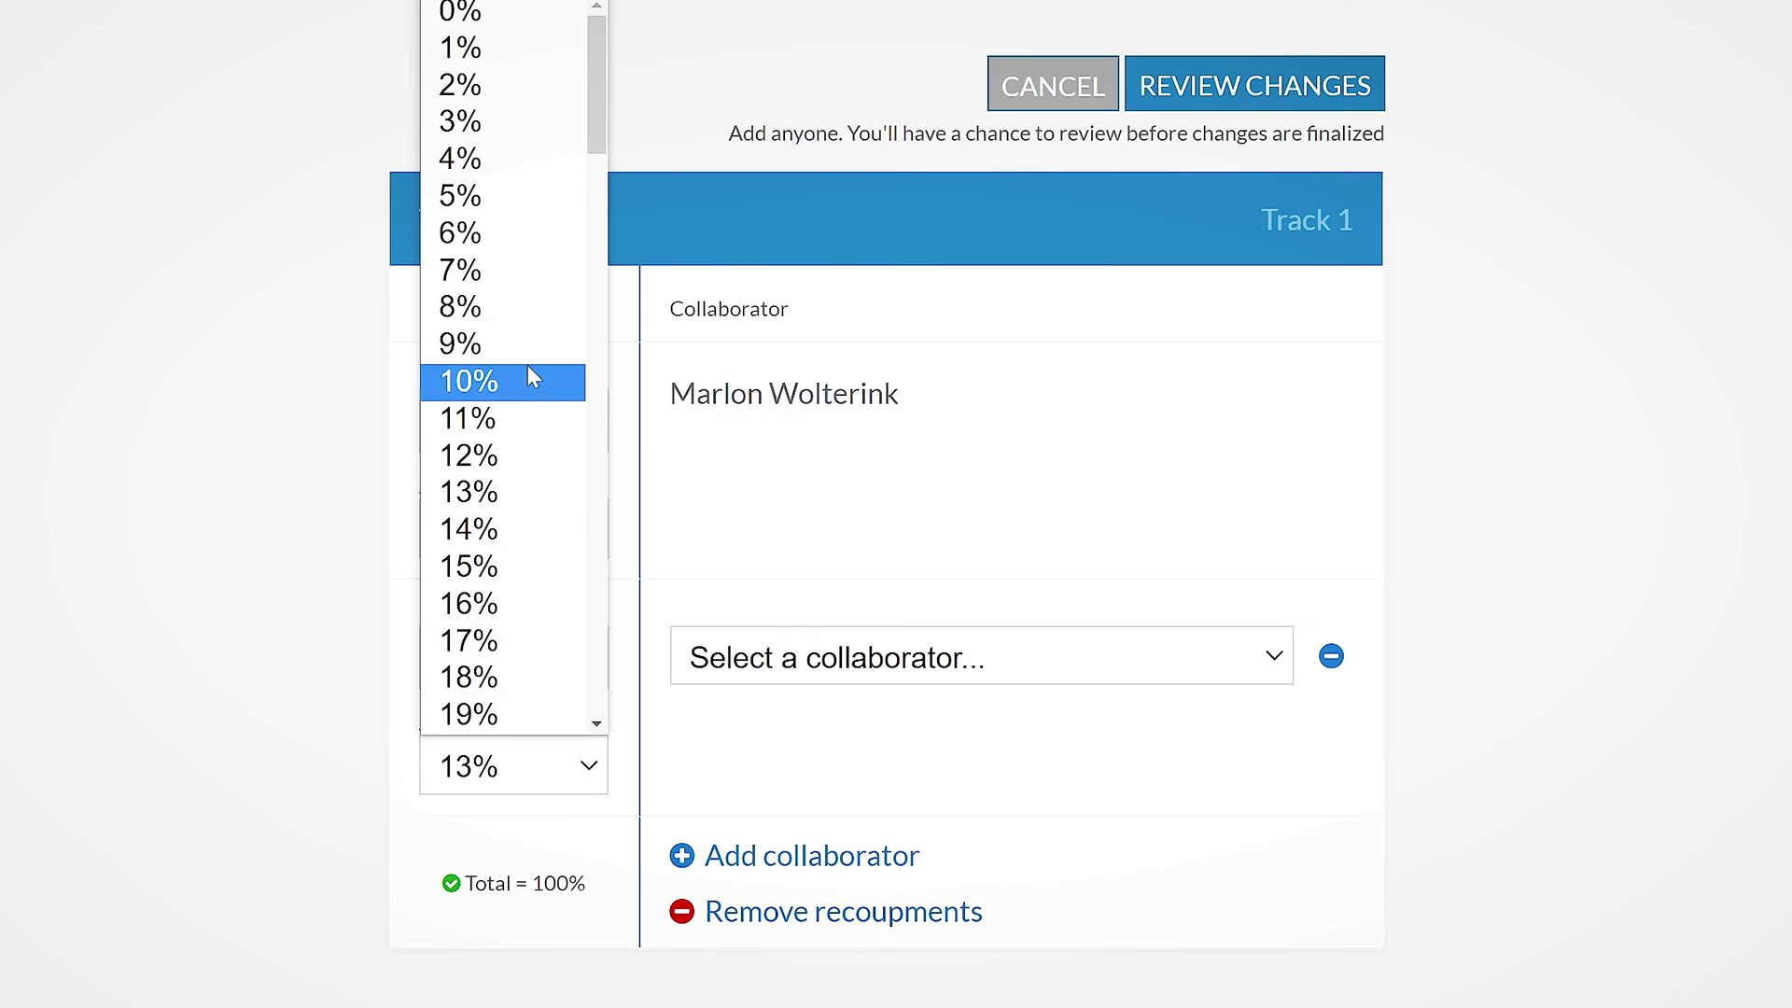
{"action": "left_click", "coordinate": [498, 84]}
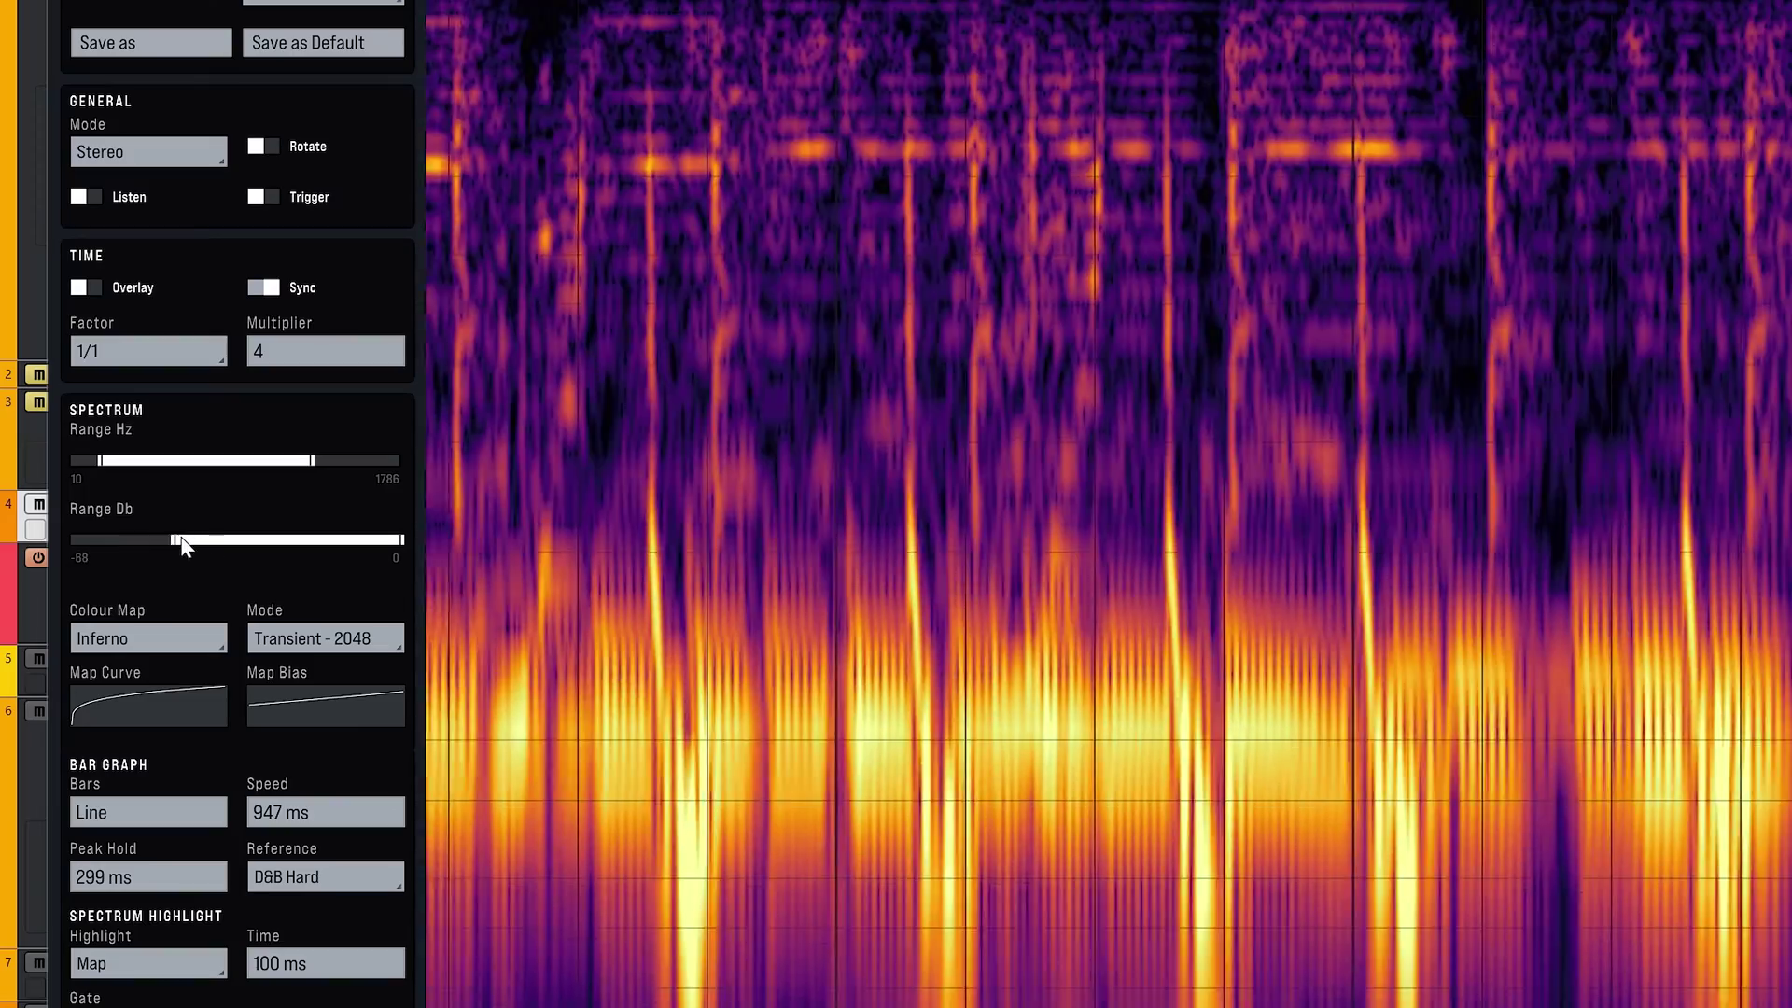
- Widen both ends of the Range dB slider, then select the Massive 01 mixer channel
{"action": "left_click_drag", "start_coordinate": [179, 542], "coordinate": [127, 546]}
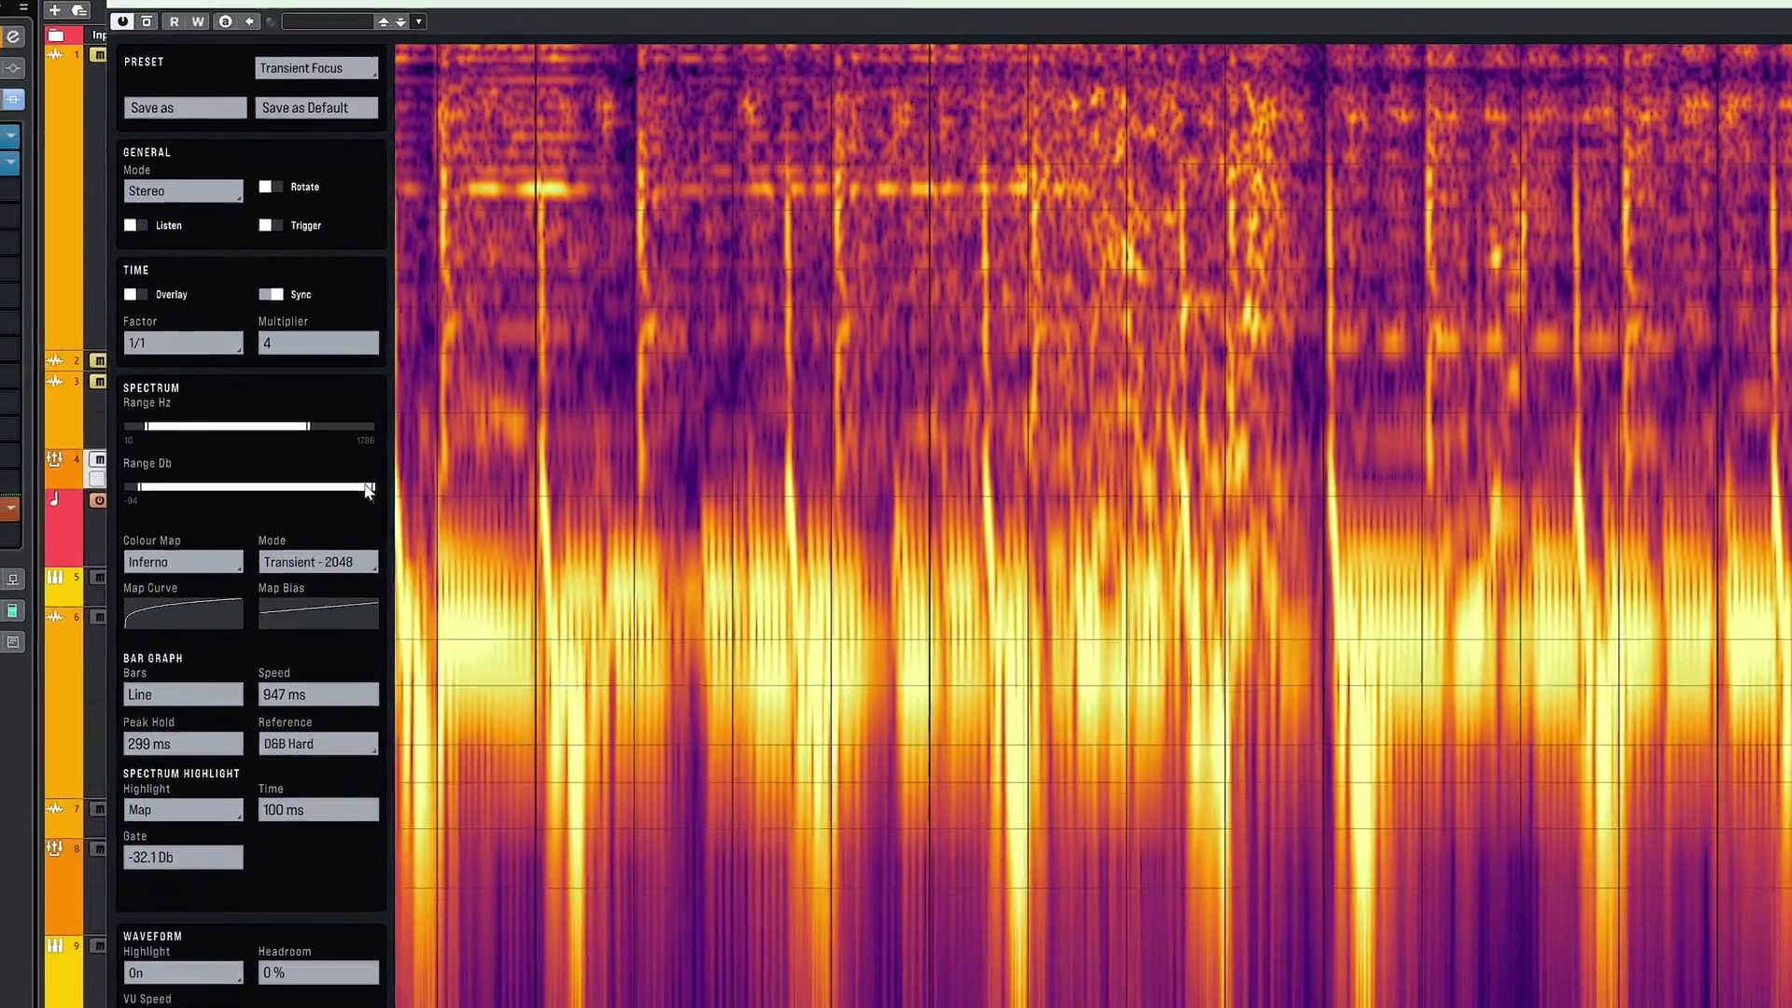
{"action": "mouse_move", "coordinate": [393, 510]}
{"action": "left_mouse_down"}
{"action": "mouse_move", "coordinate": [342, 463]}
{"action": "mouse_move", "coordinate": [357, 460]}
{"action": "left_mouse_up"}
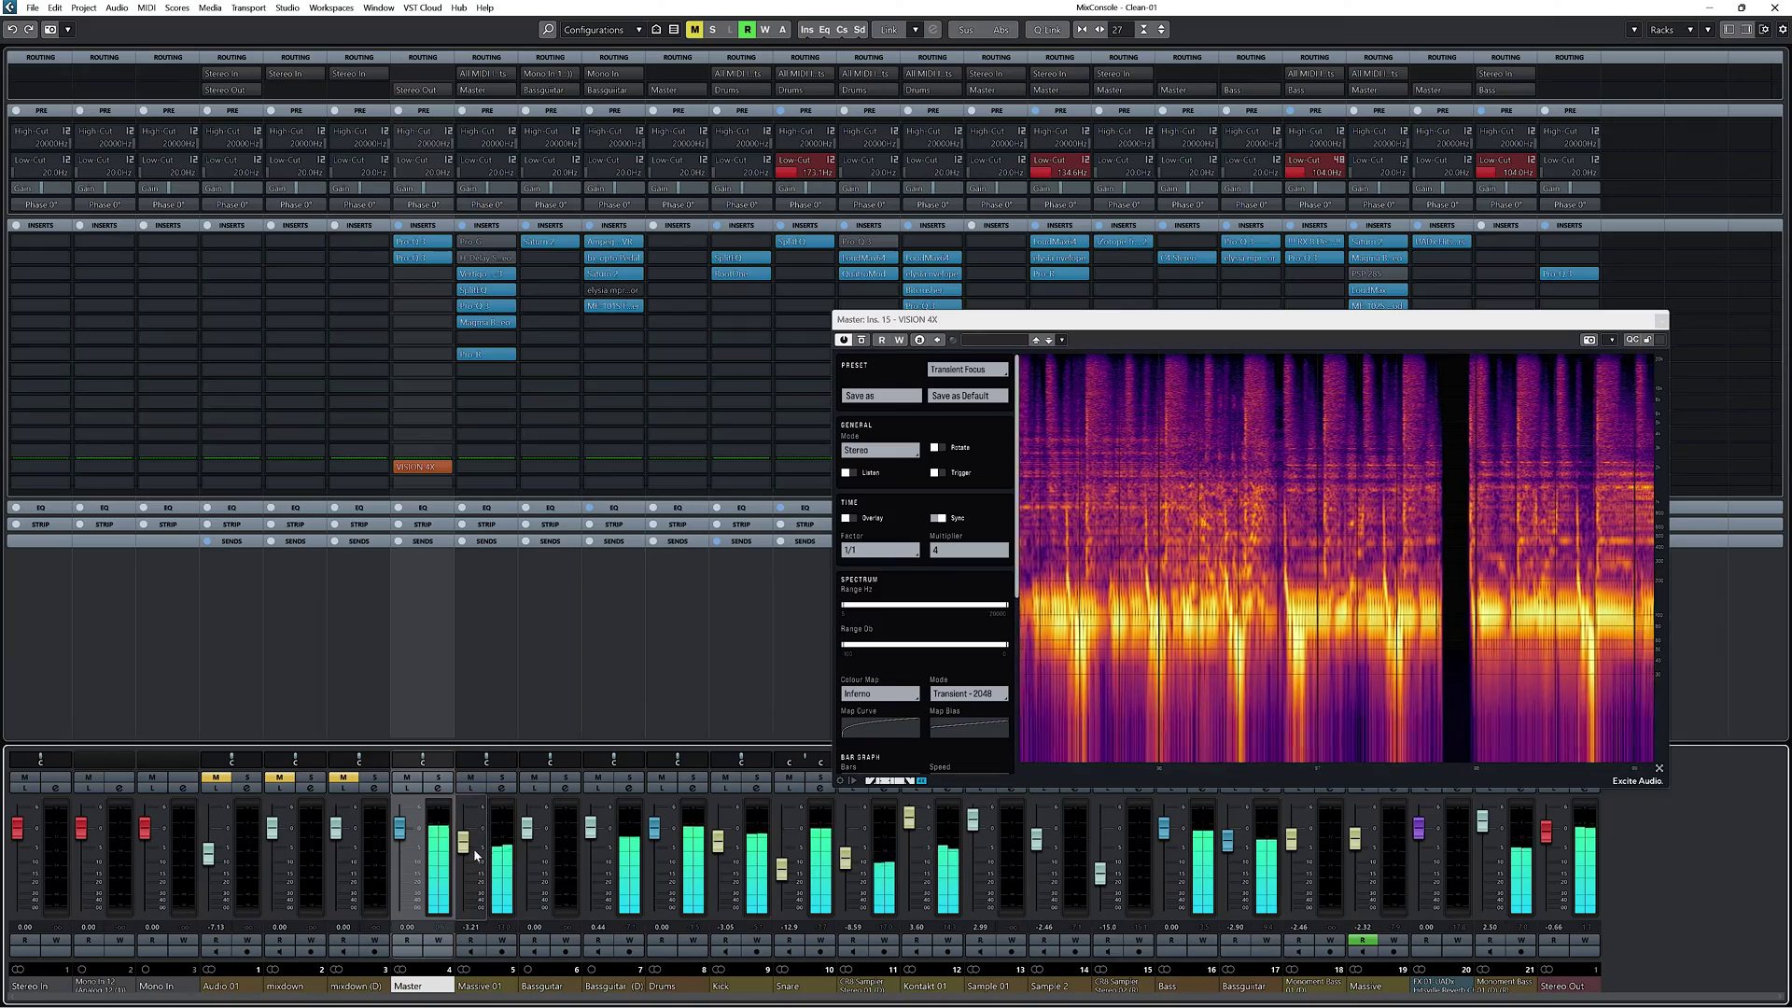
{"action": "left_click", "coordinate": [470, 849]}
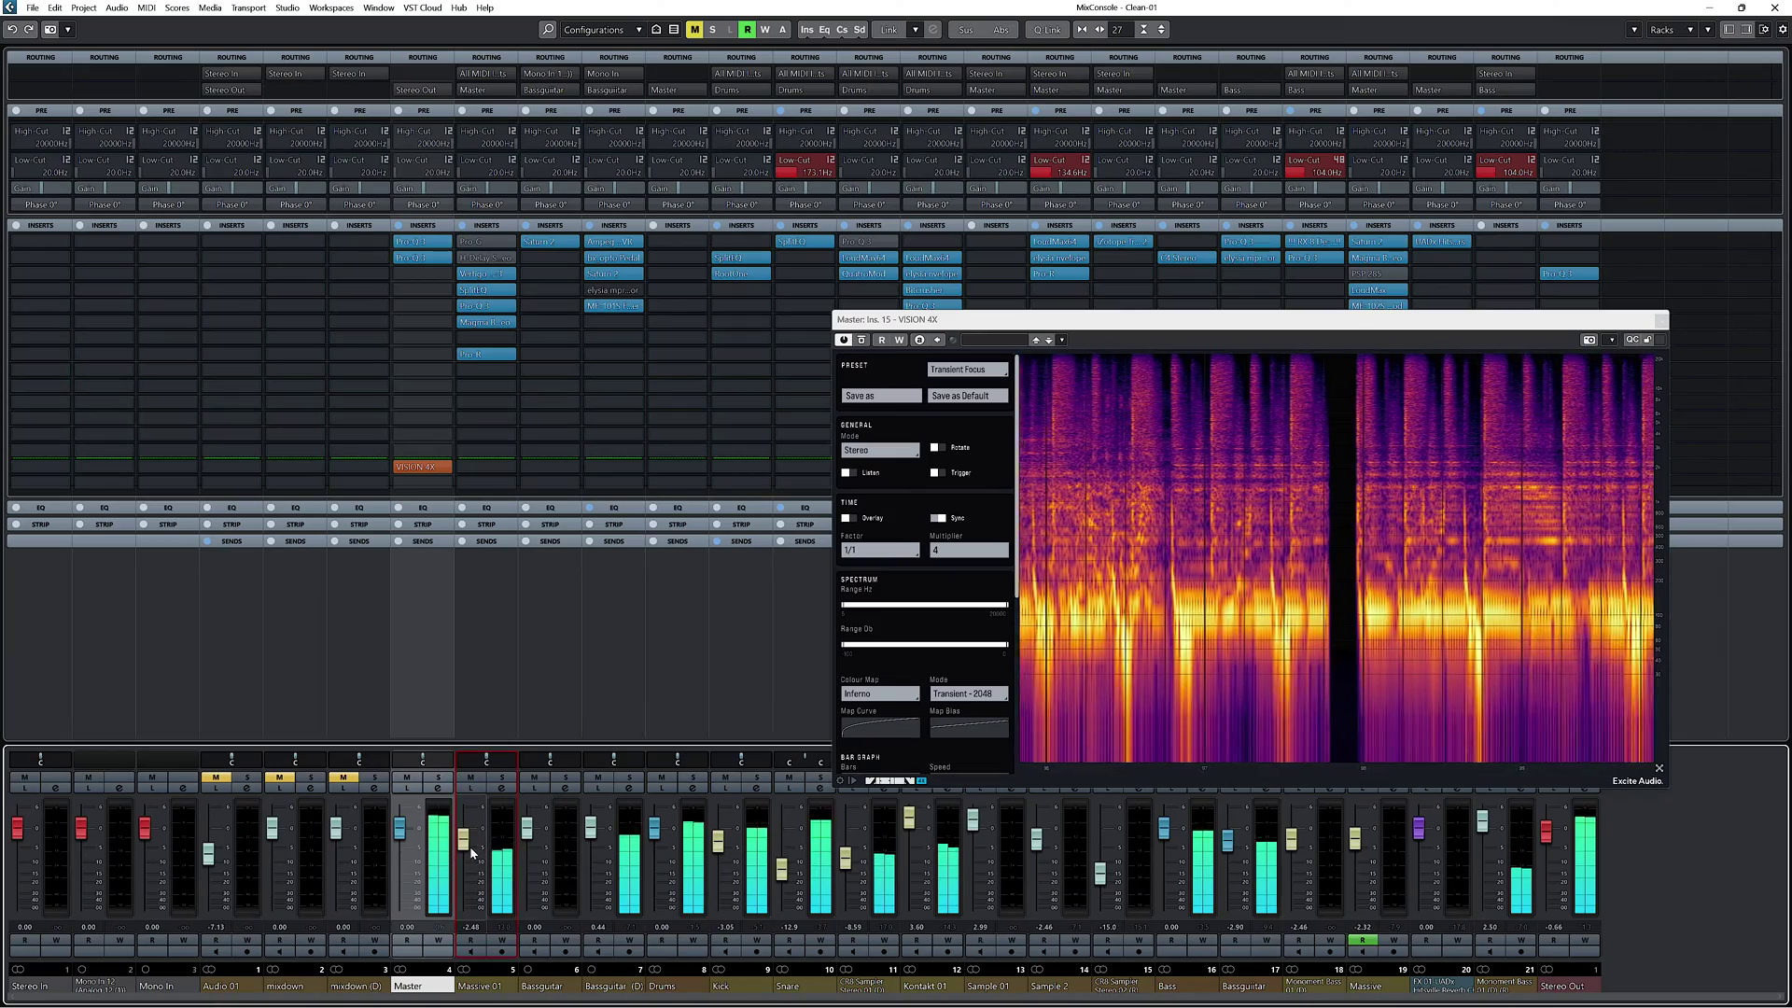
- Solo the Kick and Basguitar tracks in the project arrangement
{"action": "left_click", "coordinate": [531, 846]}
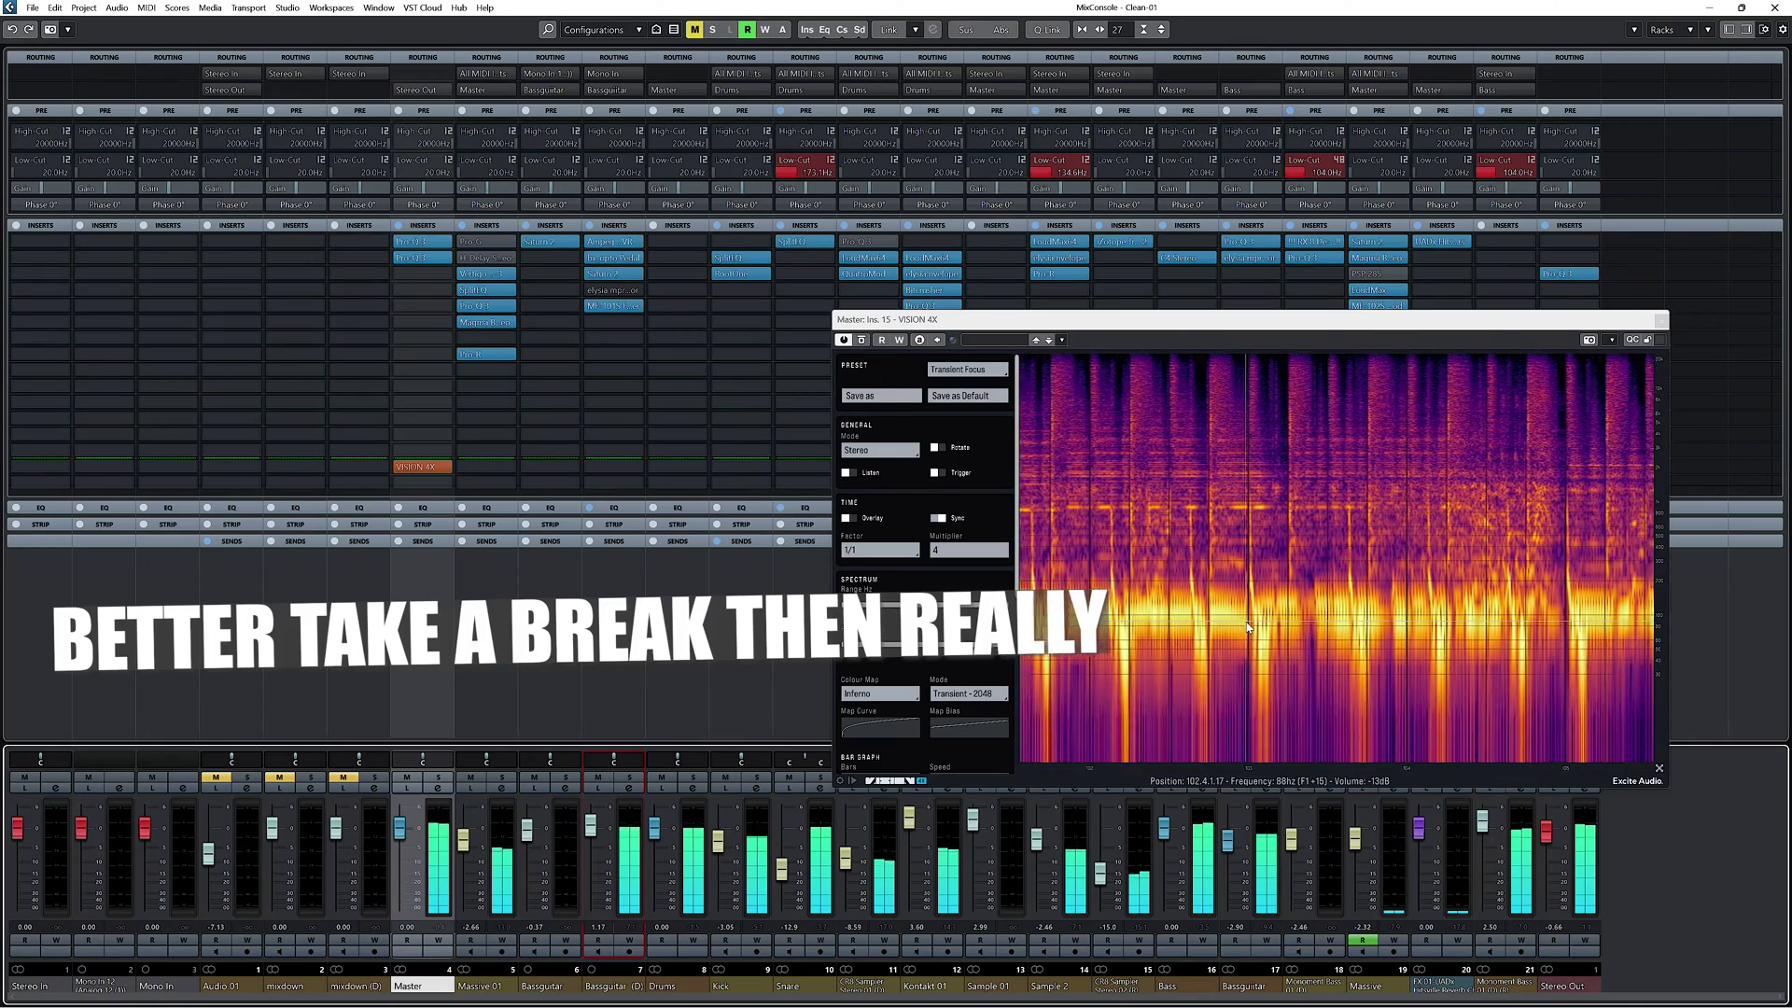
{"action": "key", "text": "F3"}
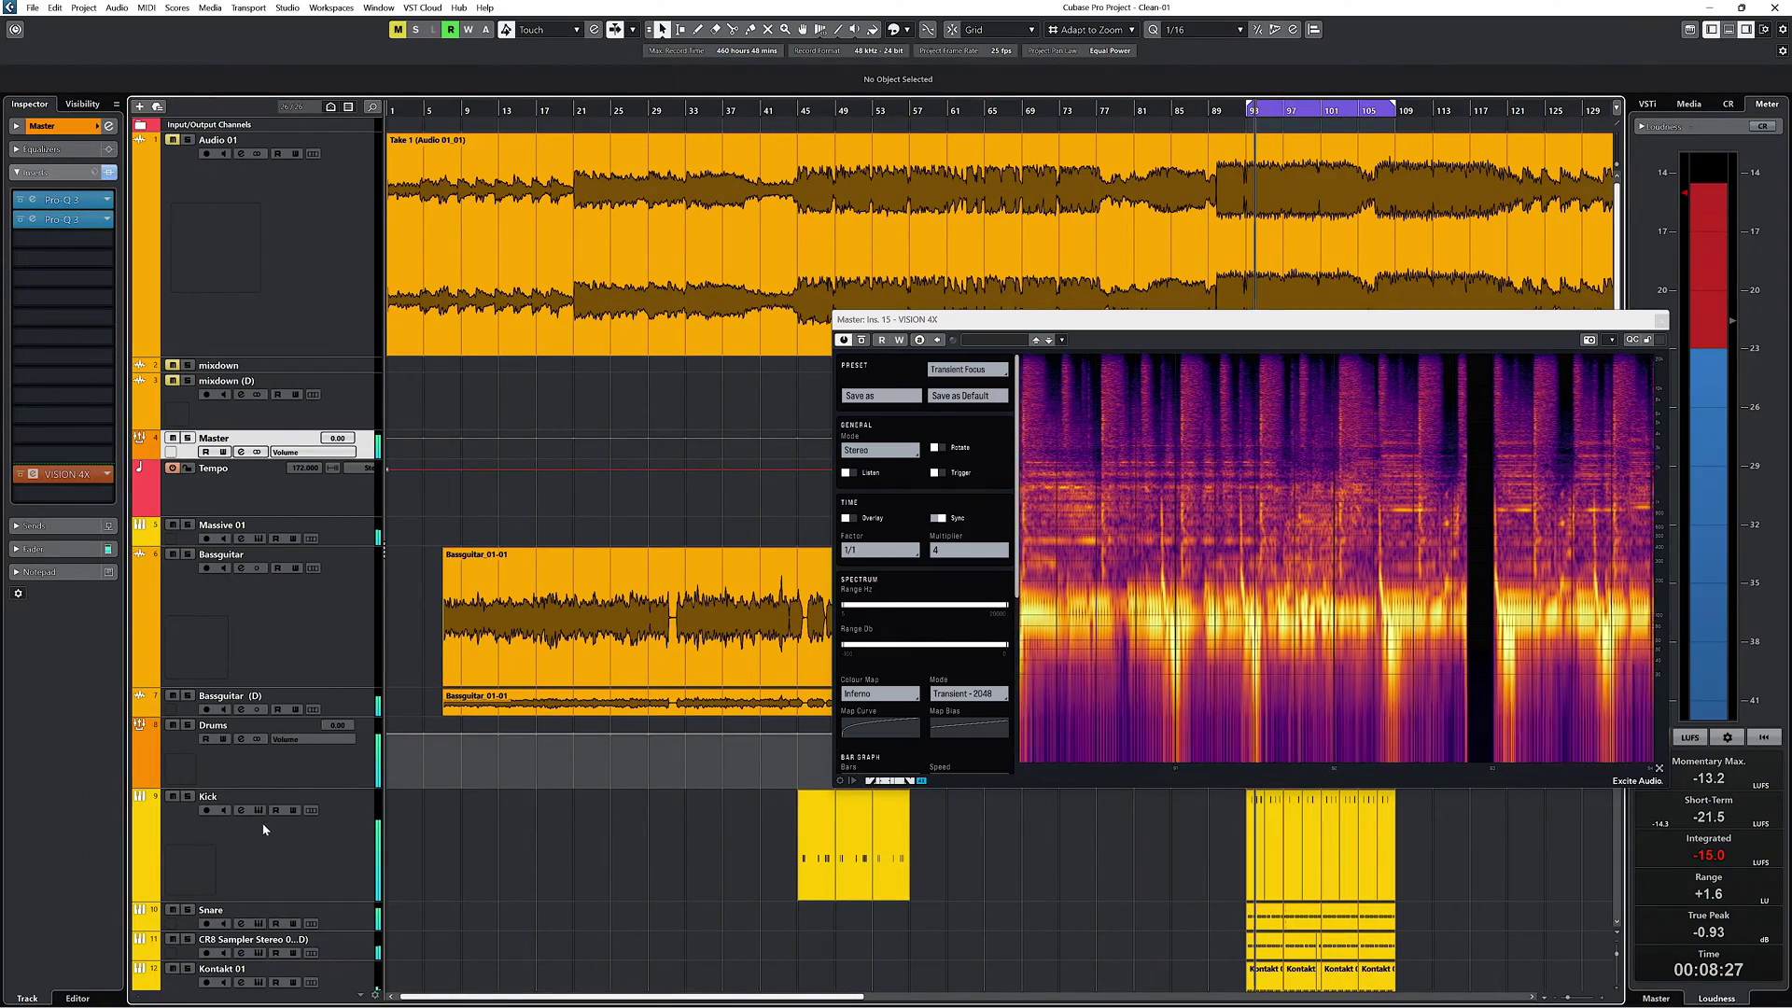
{"action": "left_click", "coordinate": [187, 796]}
{"action": "left_click", "coordinate": [185, 554]}
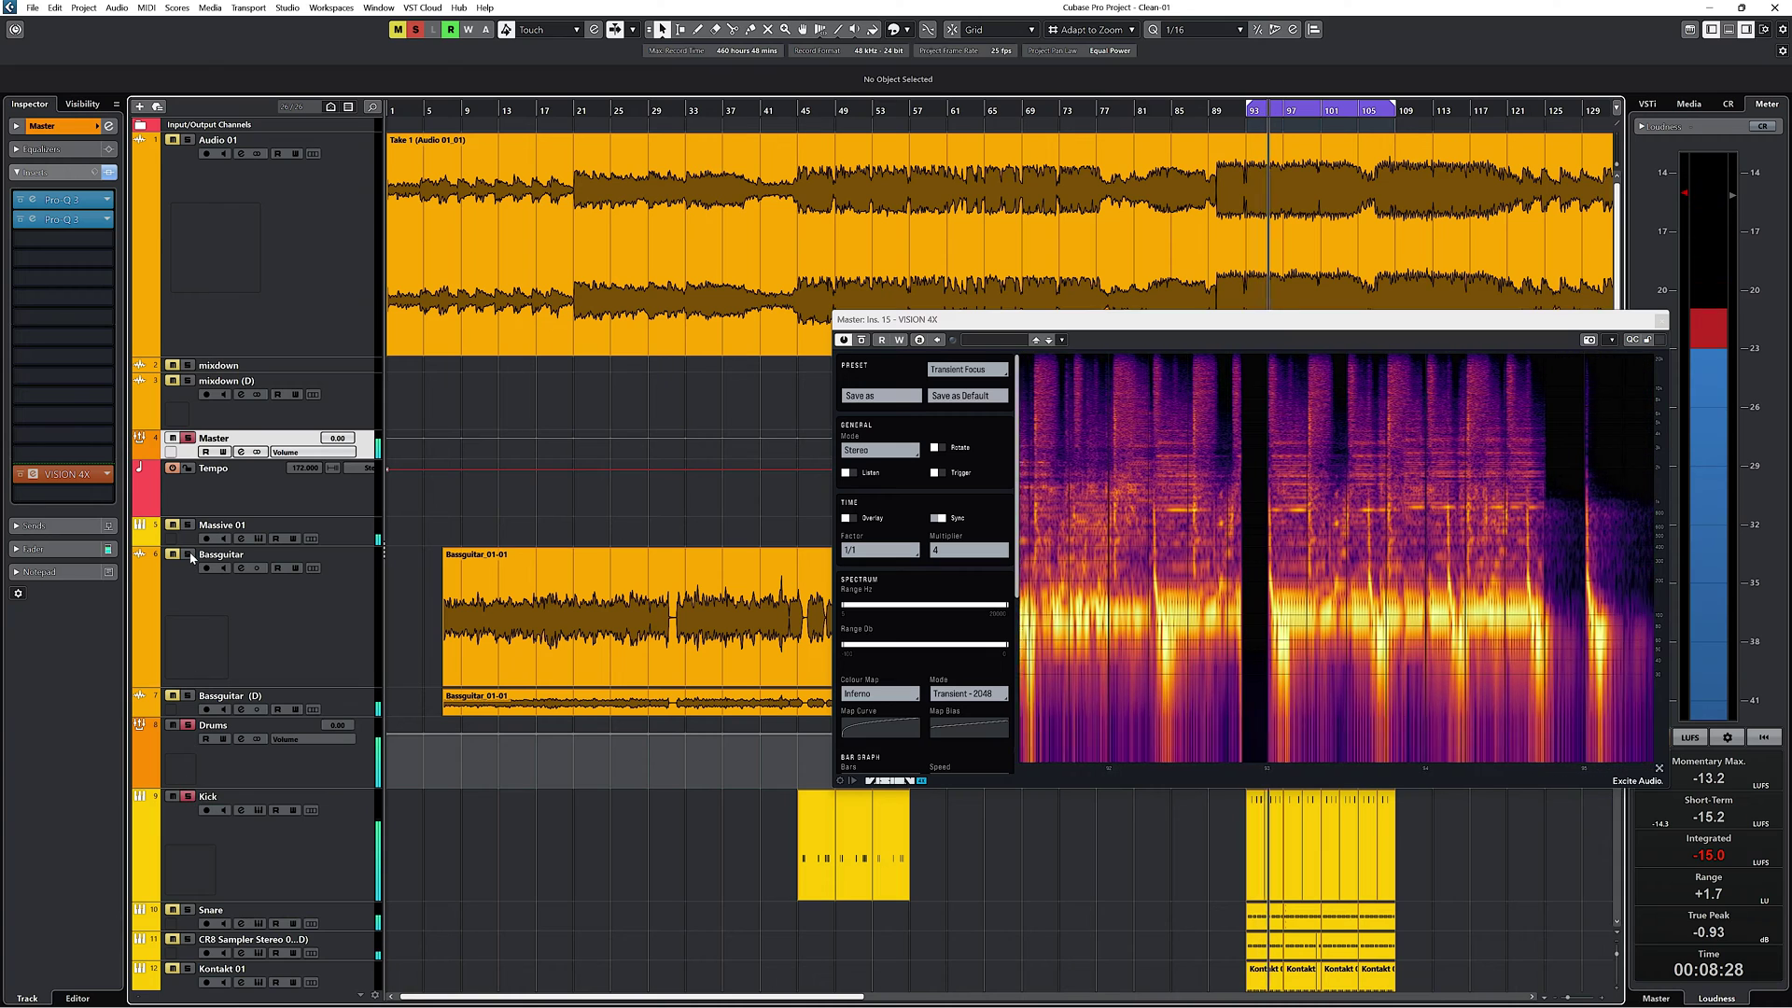
{"action": "scroll", "coordinate": [319, 656], "scroll_direction": "down", "scroll_amount": 3}
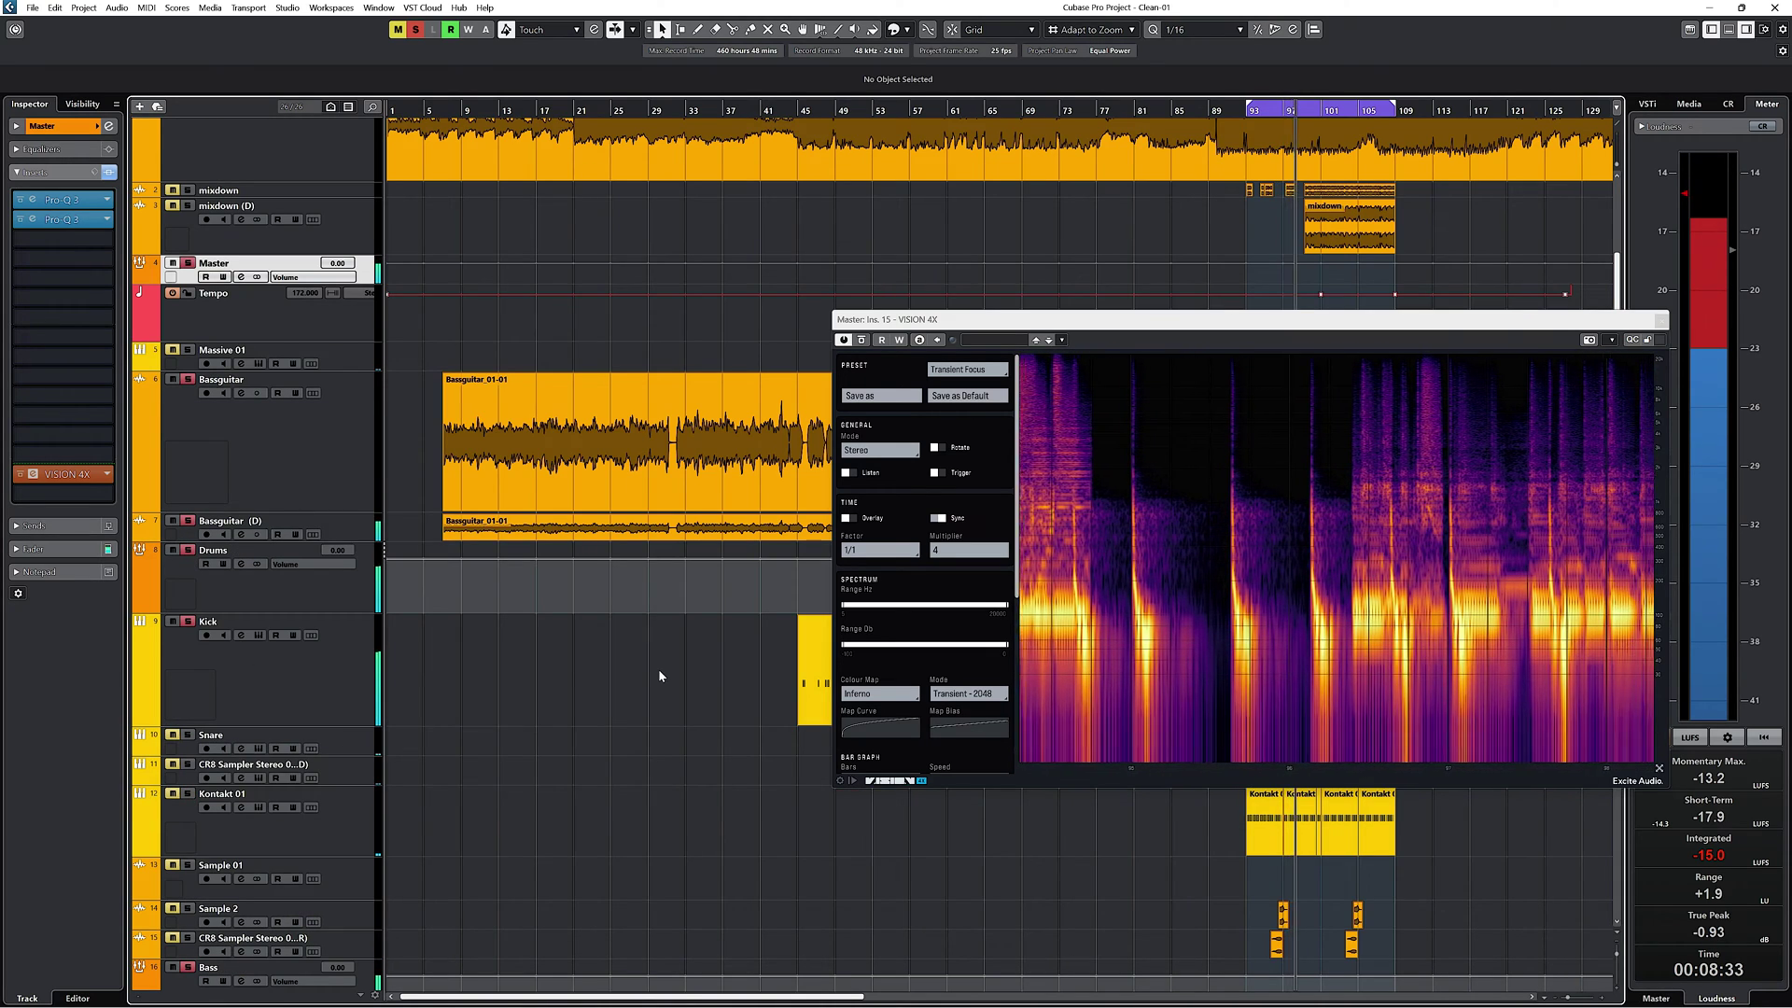
- Add a new FX track with the VISION 4X plug-in
{"action": "left_click", "coordinate": [370, 673]}
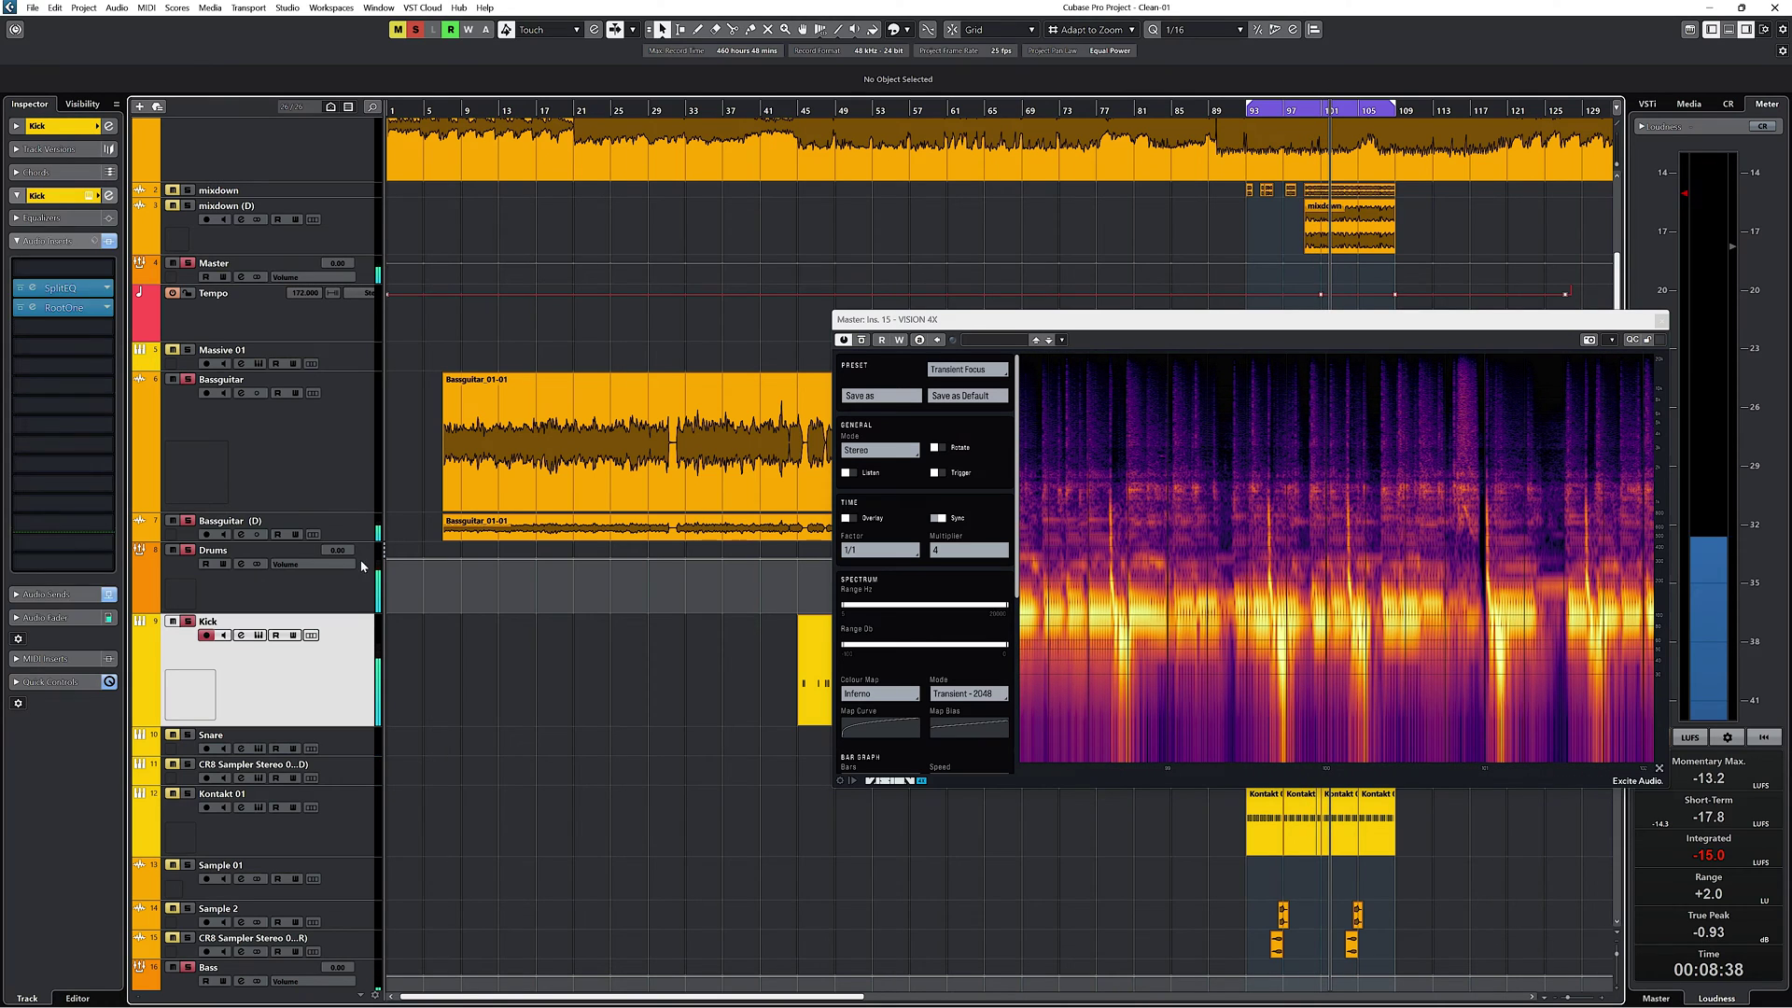
{"action": "right_click", "coordinate": [353, 533]}
{"action": "left_click", "coordinate": [656, 671]}
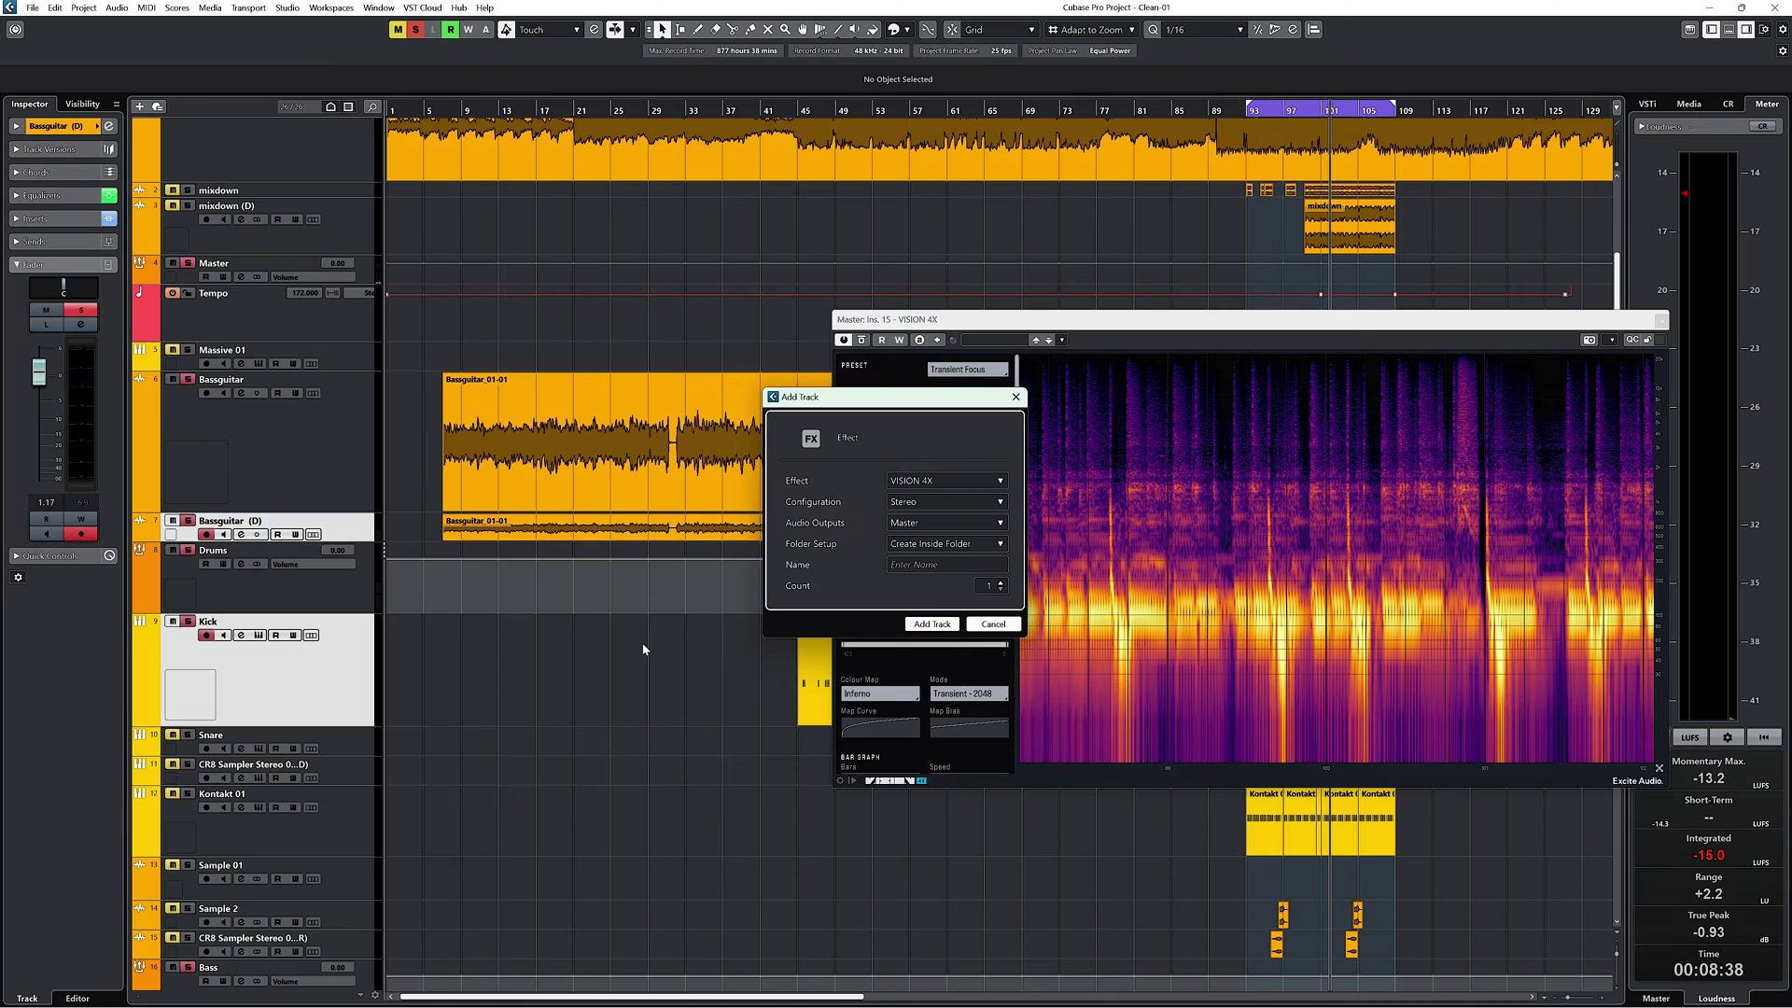
{"action": "left_click", "coordinate": [930, 623]}
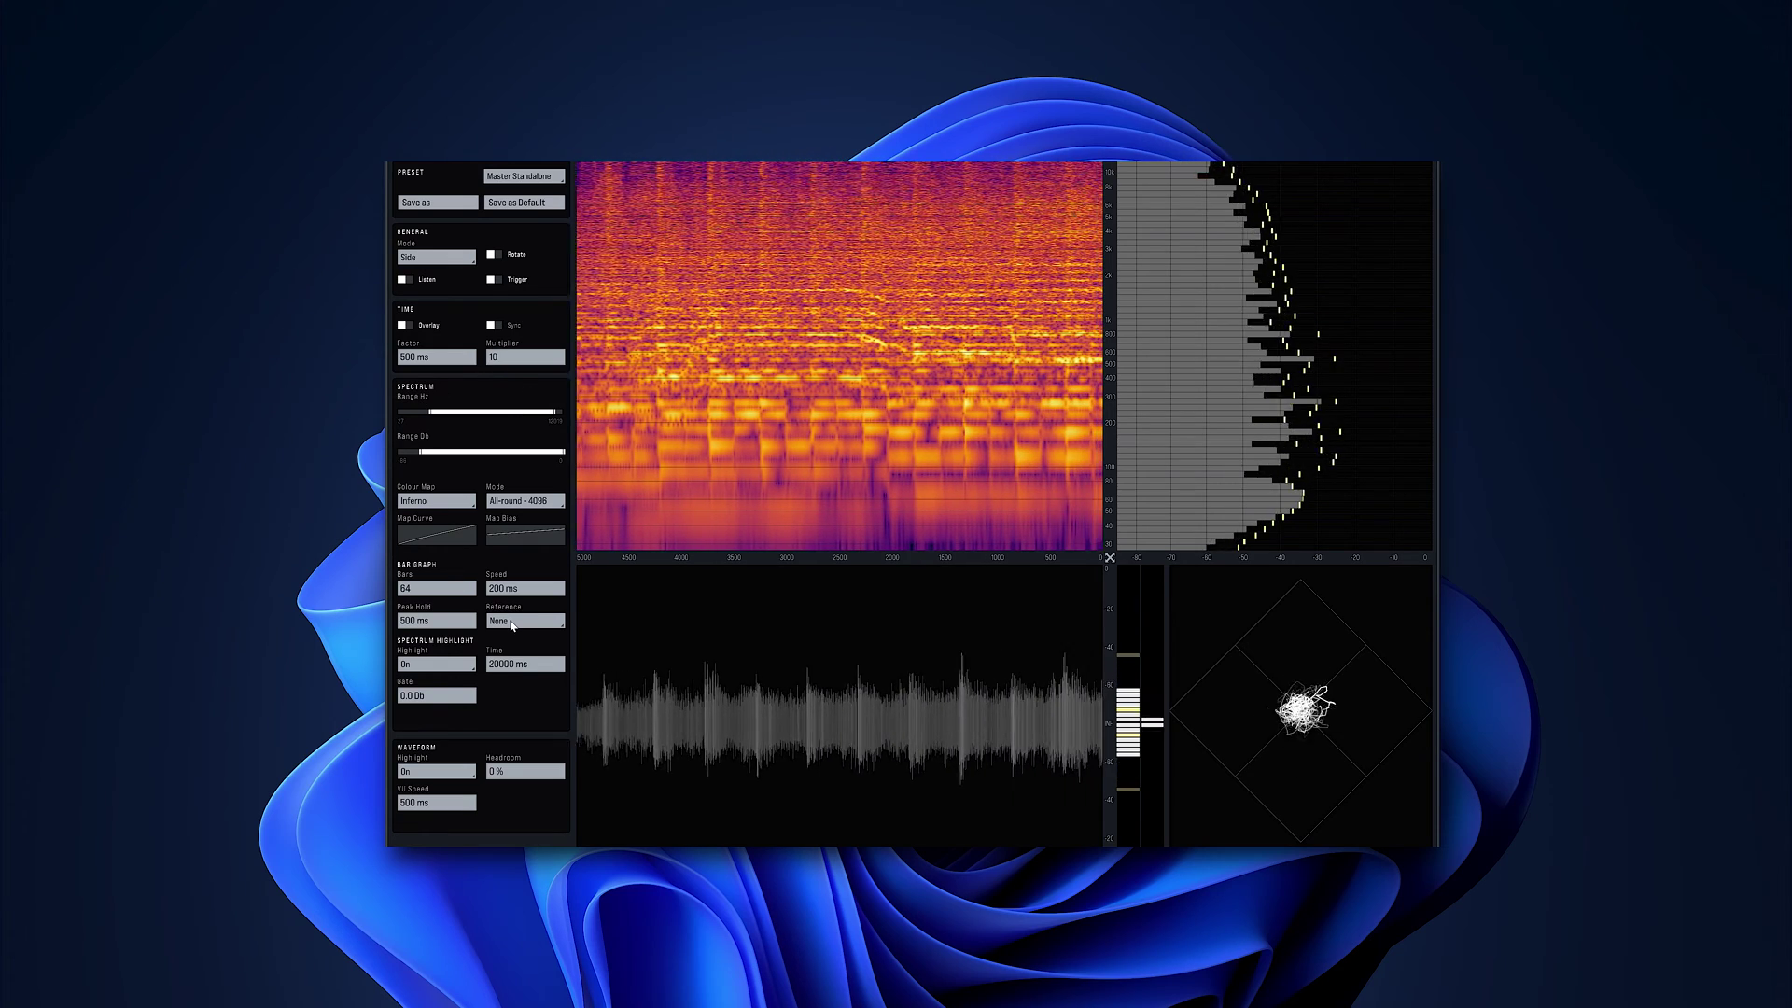
- Select Hip-hop in the Bar Graph Reference dropdown
{"action": "left_click", "coordinate": [511, 621]}
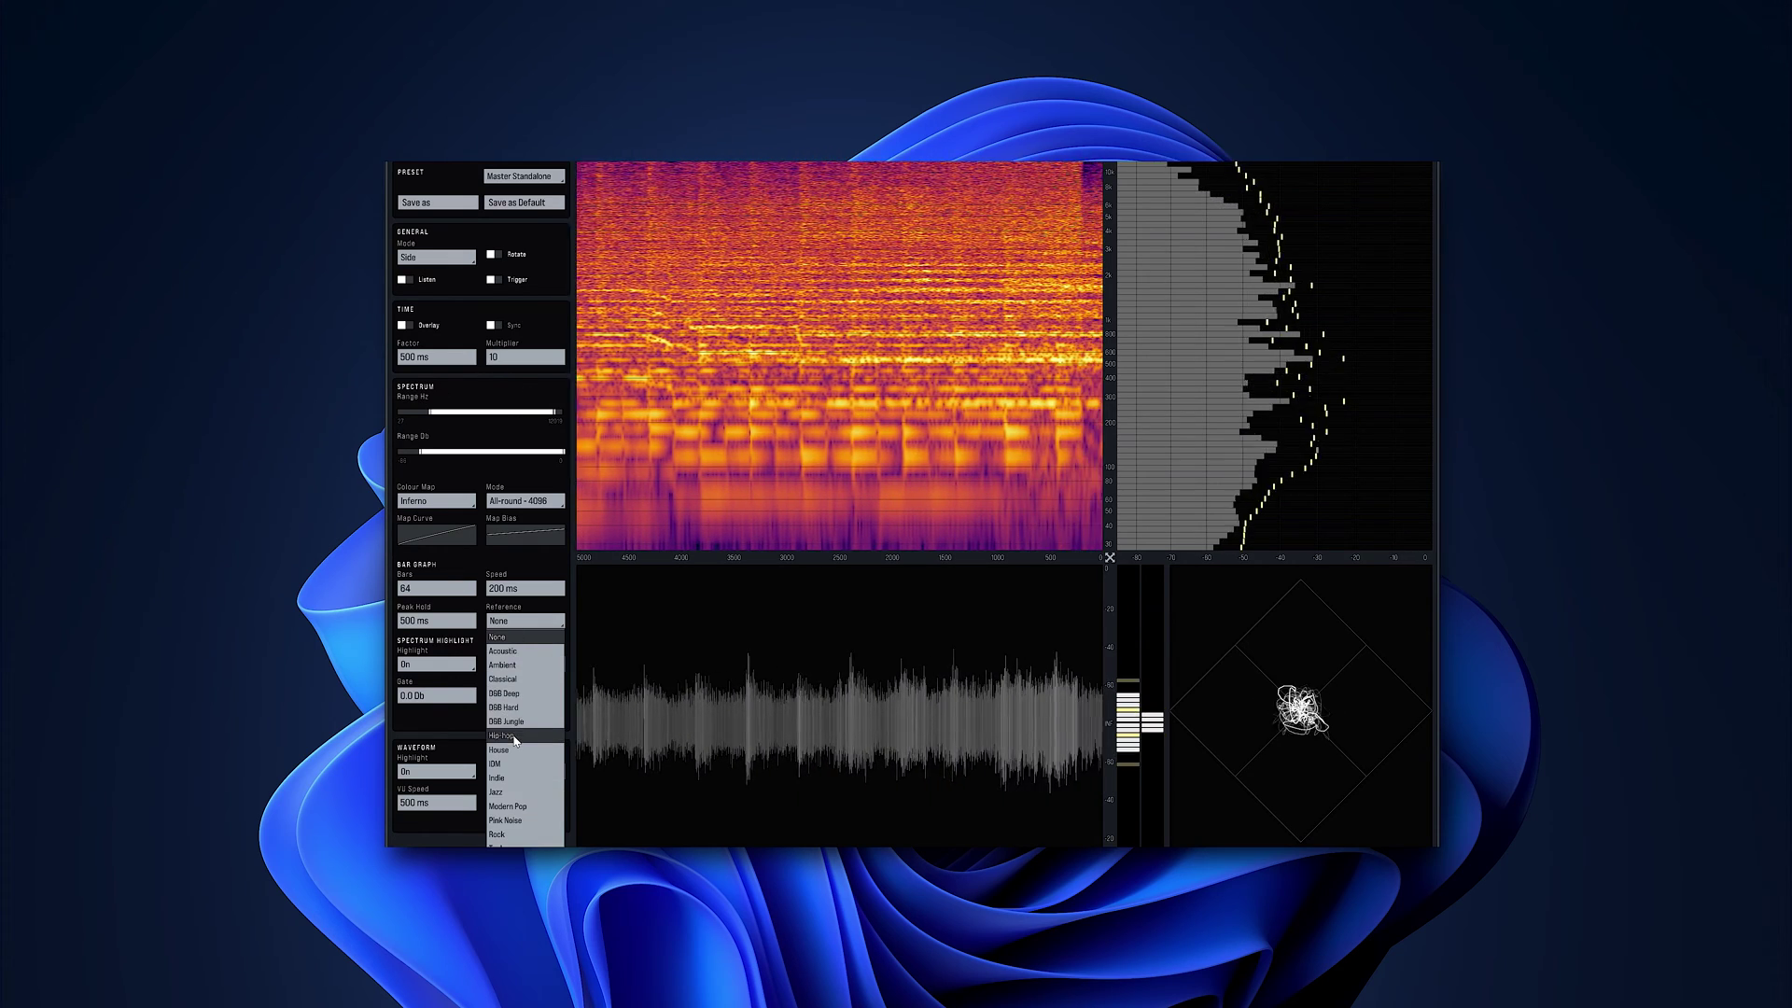
{"action": "left_click", "coordinate": [513, 735]}
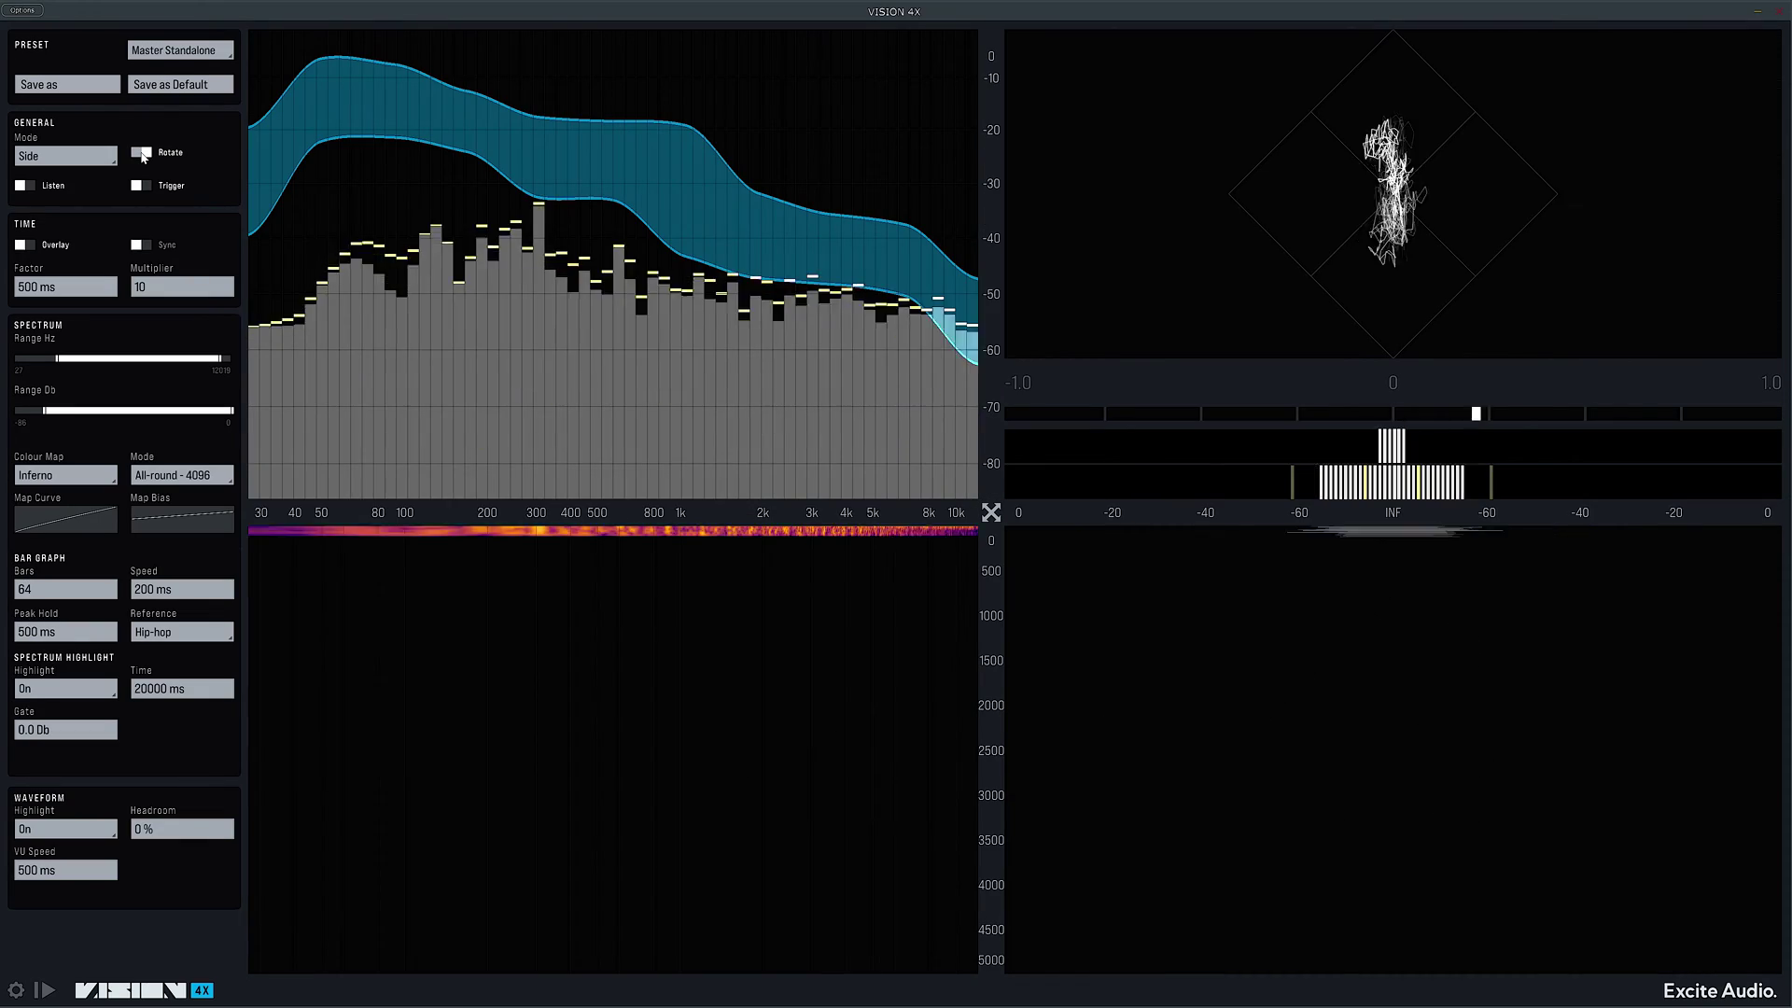
{"action": "left_click", "coordinate": [138, 152]}
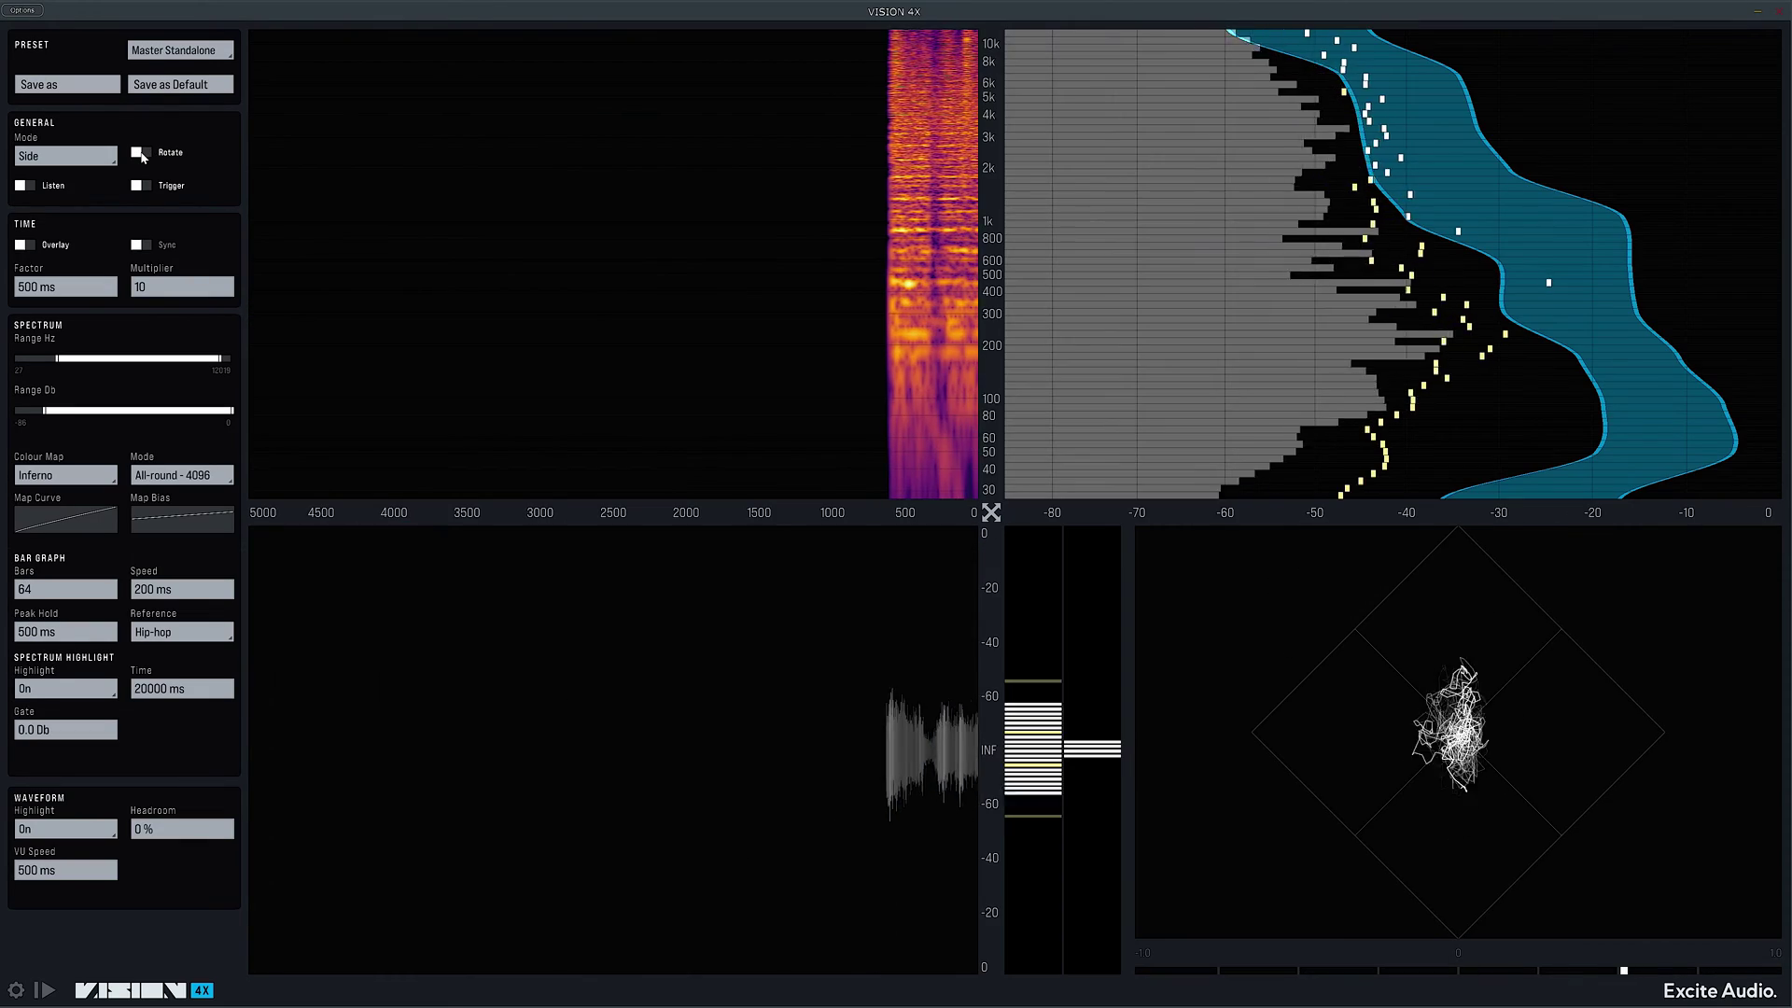